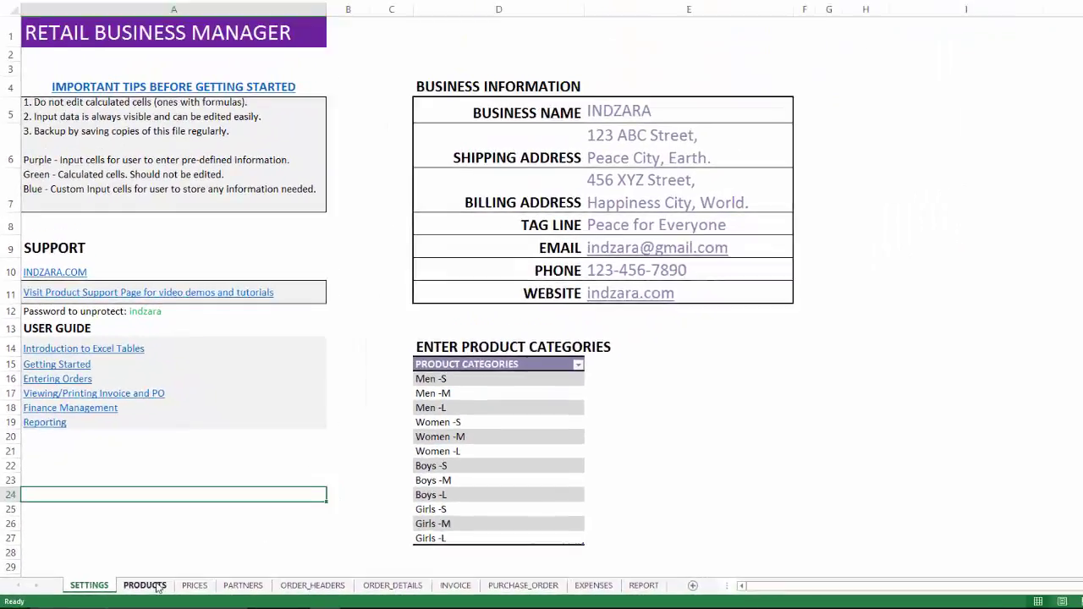
- Open the PRODUCTS sheet listing product IDs and starting inventory
left_click(145, 585)
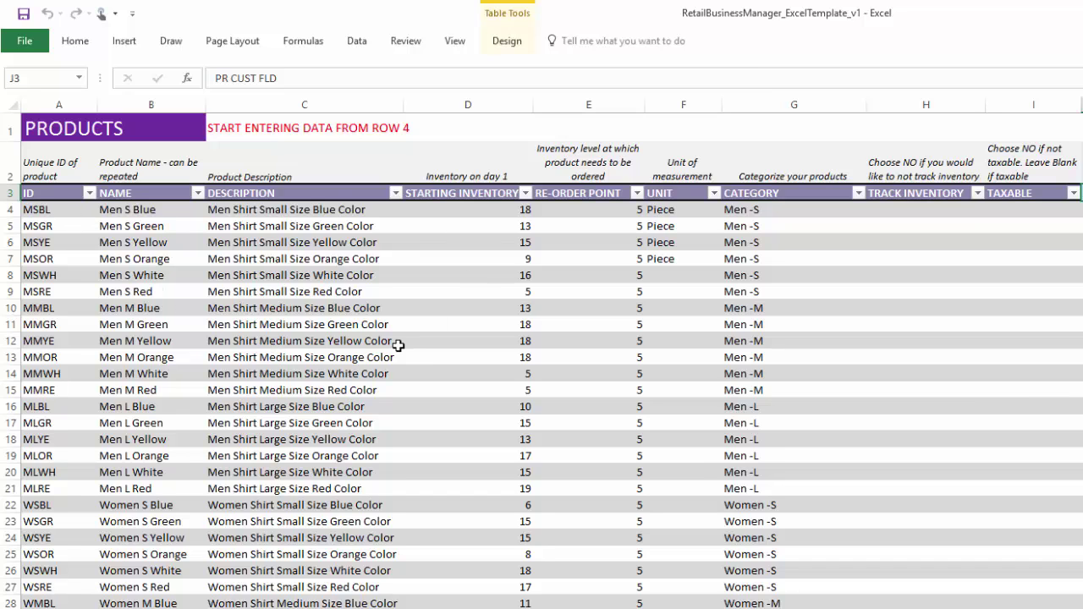
scroll(398, 345, "down", 3)
scroll(397, 345, "up", 3)
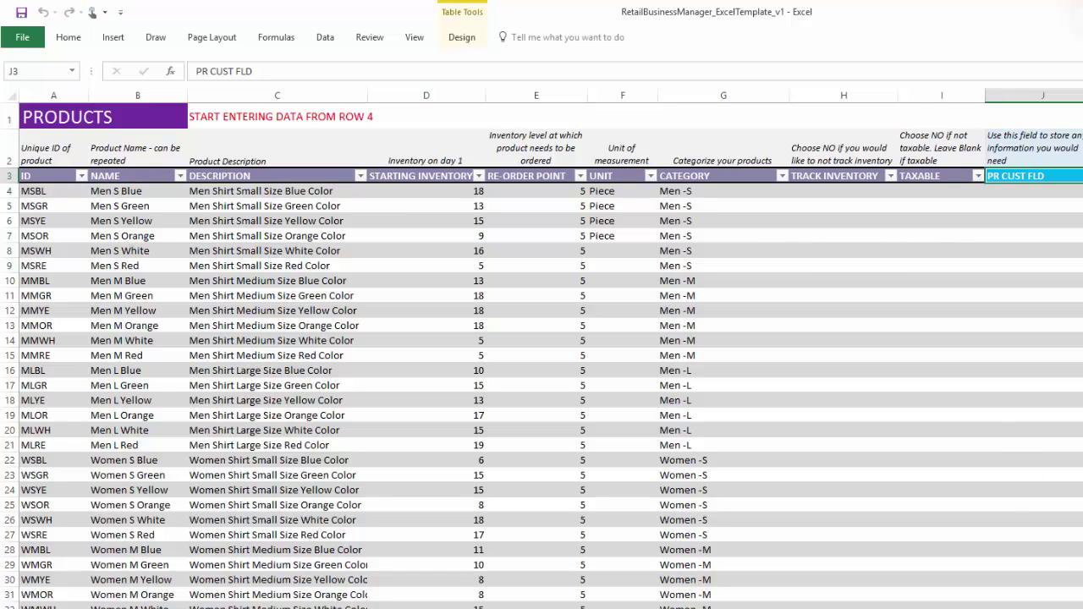
- Scroll to the green calculated inventory columns and peek at the TO ORDER filter without changing it
scroll(550, 355, "right", 5)
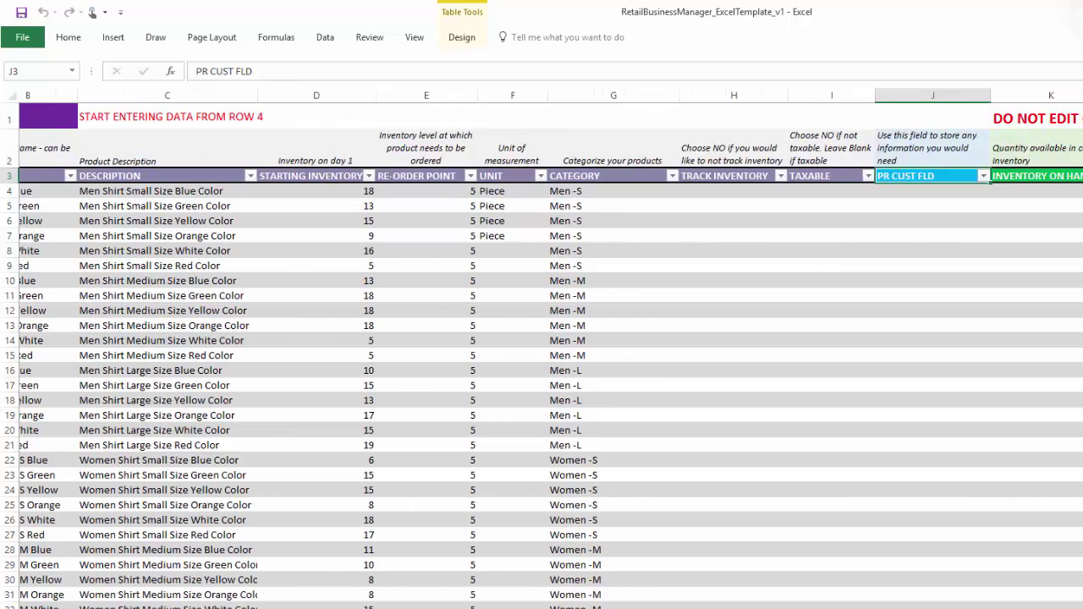
scroll(550, 355, "right", 2)
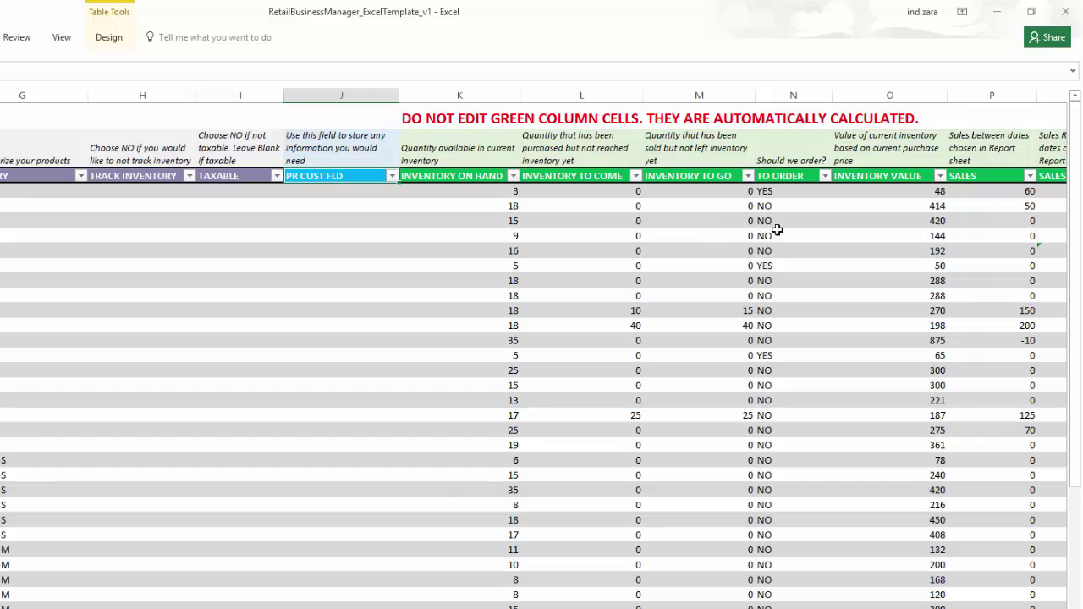
left_click(824, 176)
left_click(825, 176)
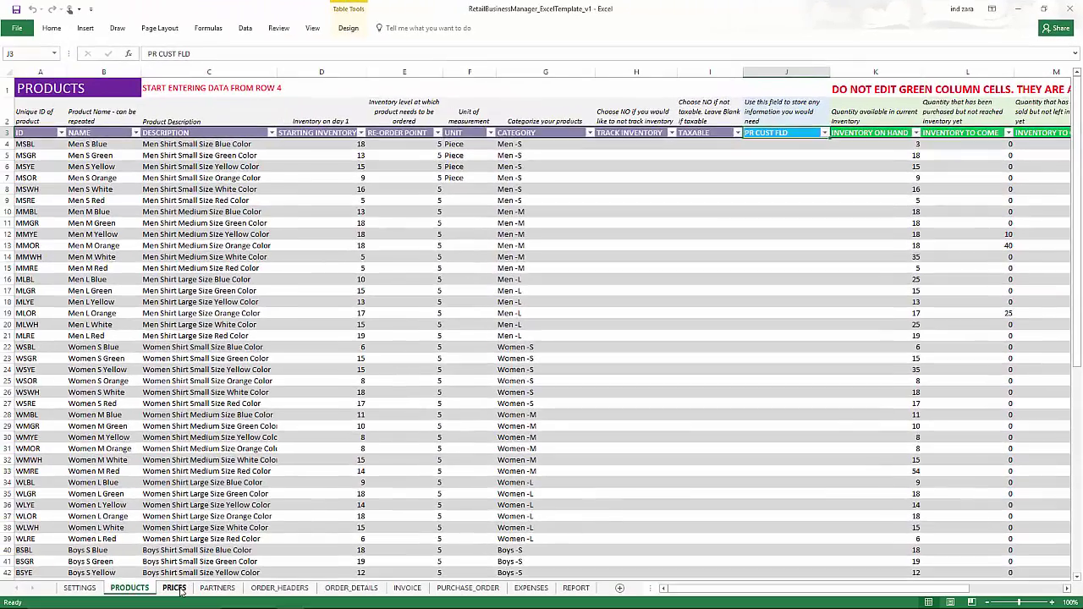
- Switch to the PRICES sheet with purchase and sales prices effective 01-Mar-2016
left_click(176, 588)
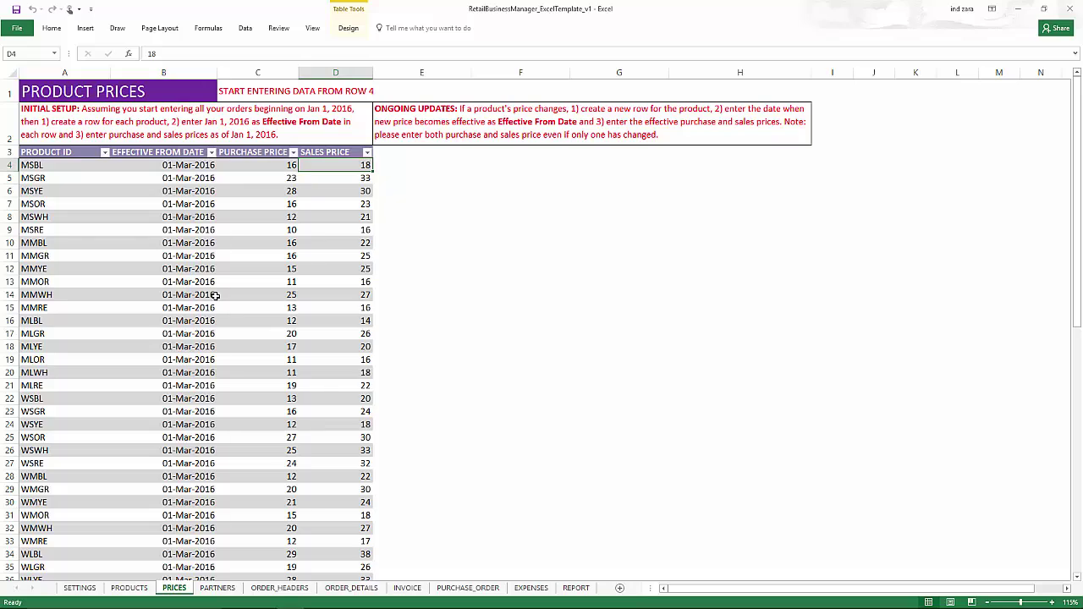
- View the PARTNERS sheet, select the PA CUST FLD column, compare with PRODUCTS, and scroll across
left_click(221, 588)
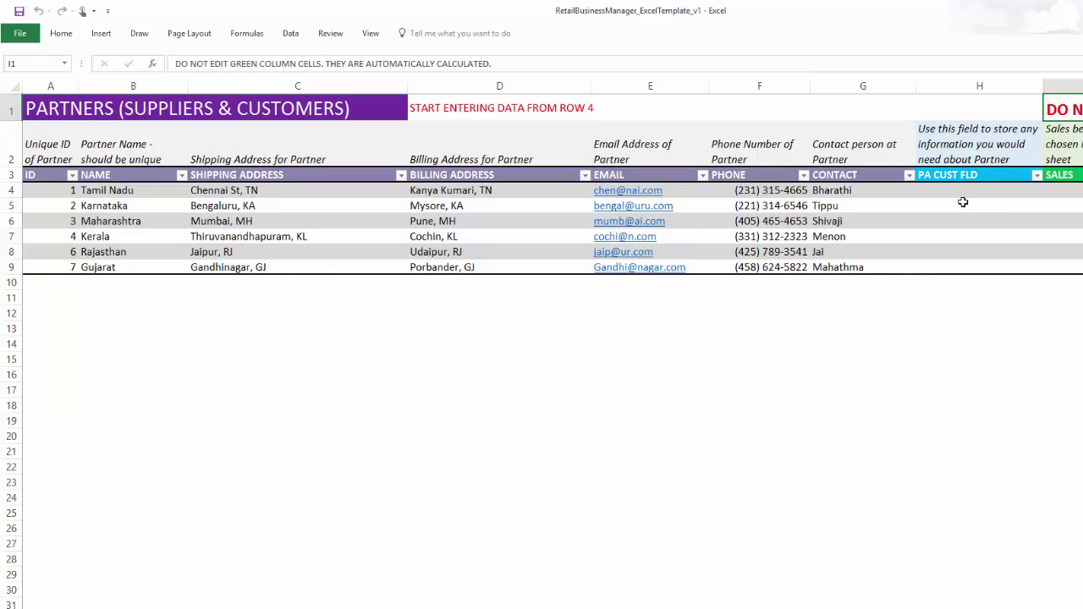
left_click(931, 177)
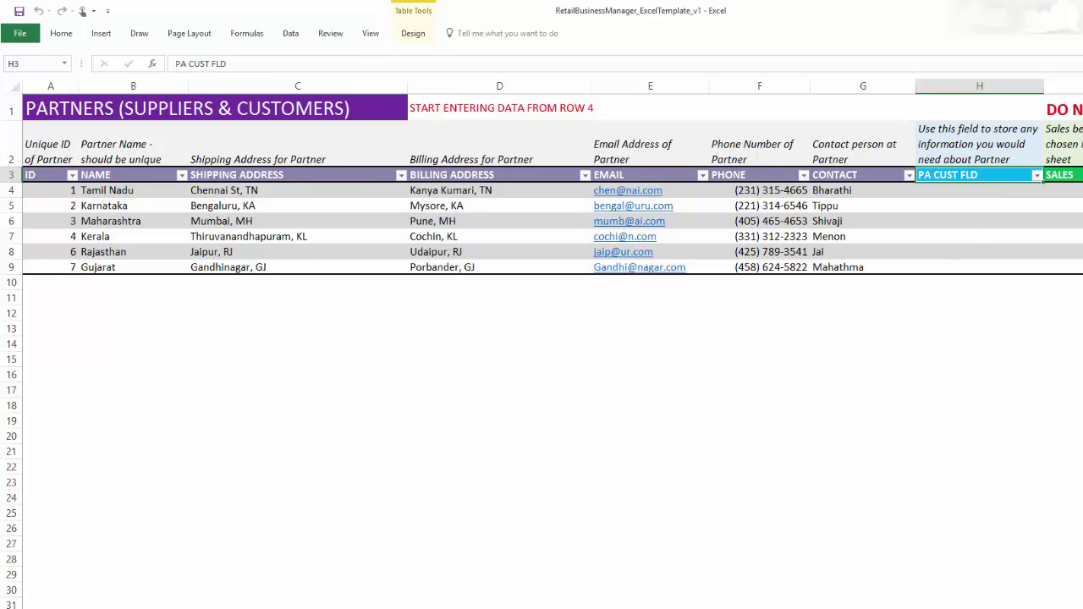
key("ctrl+Page_Up")
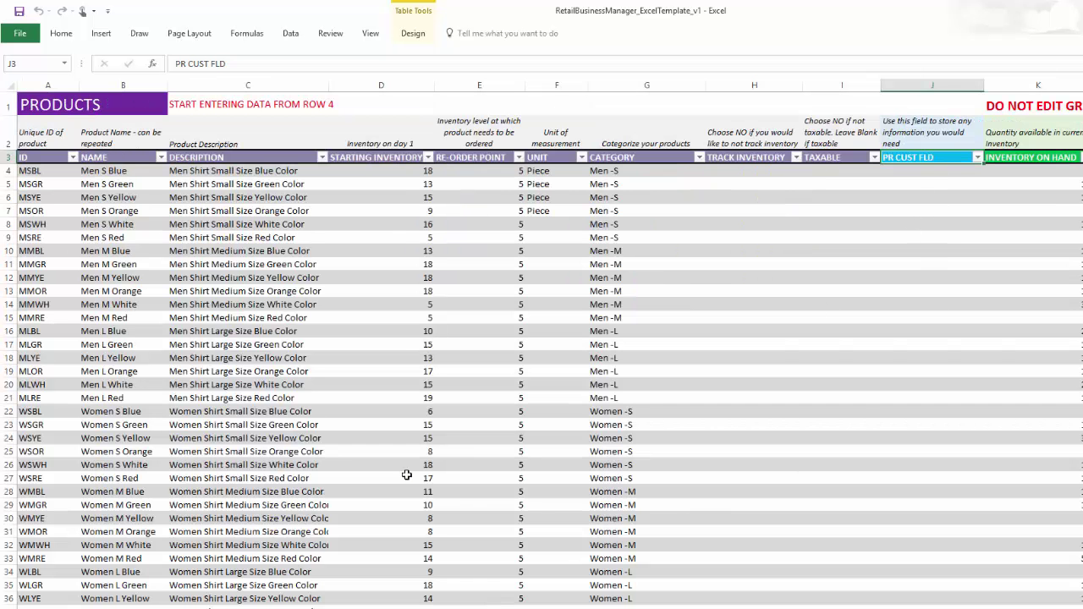
key("ctrl+Page_Down")
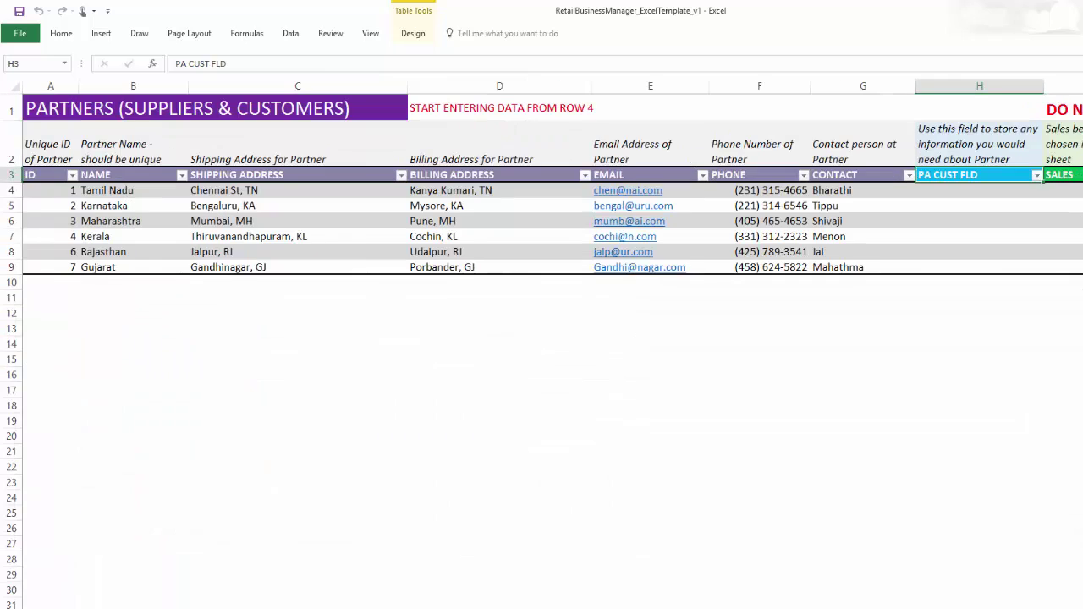
scroll(553, 187, "right", 3)
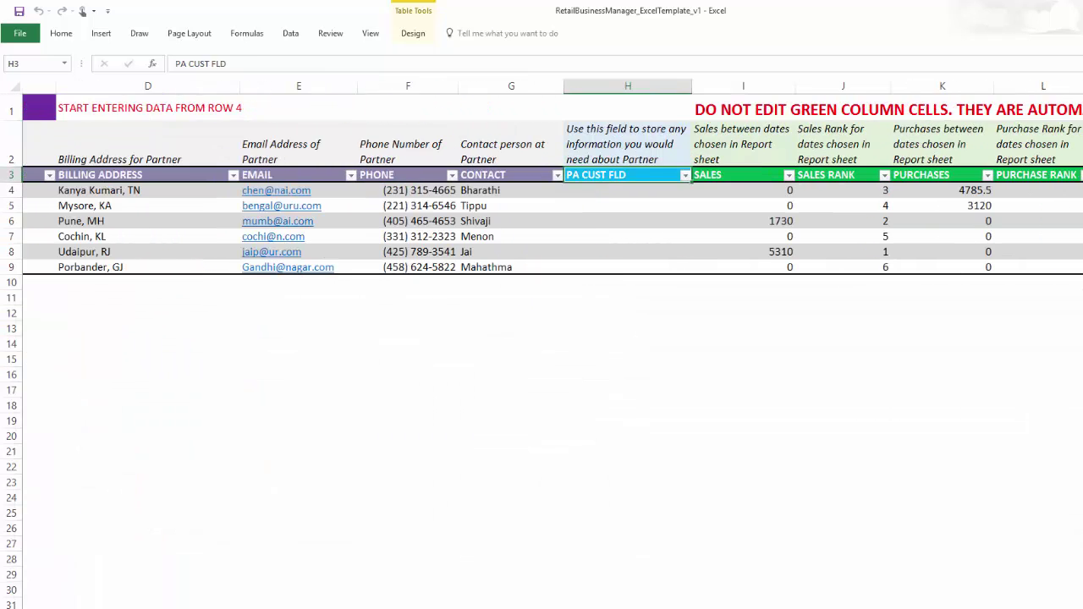
scroll(553, 186, "left", 3)
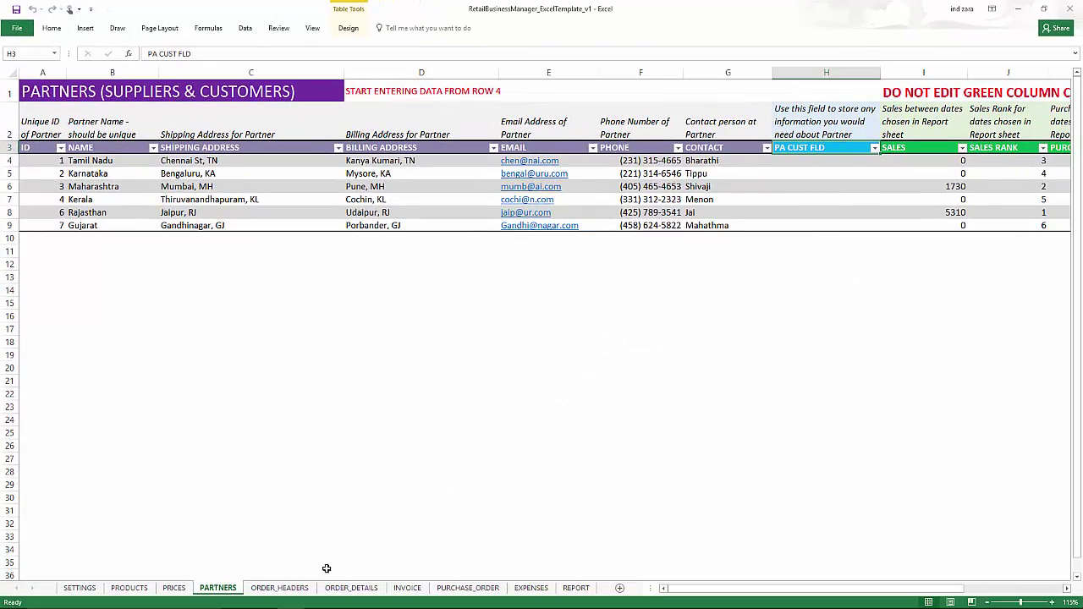
- Open the ORDER_HEADERS sheet and highlight the order numbers P1 through SR1 in column A
left_click(300, 587)
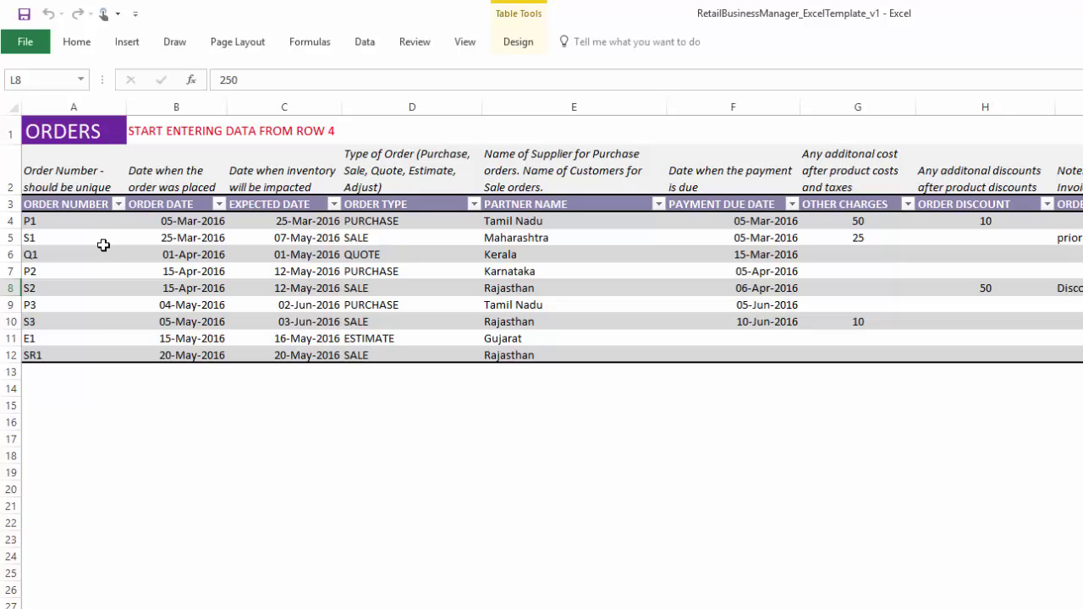
left_click_drag(66, 220, 51, 347)
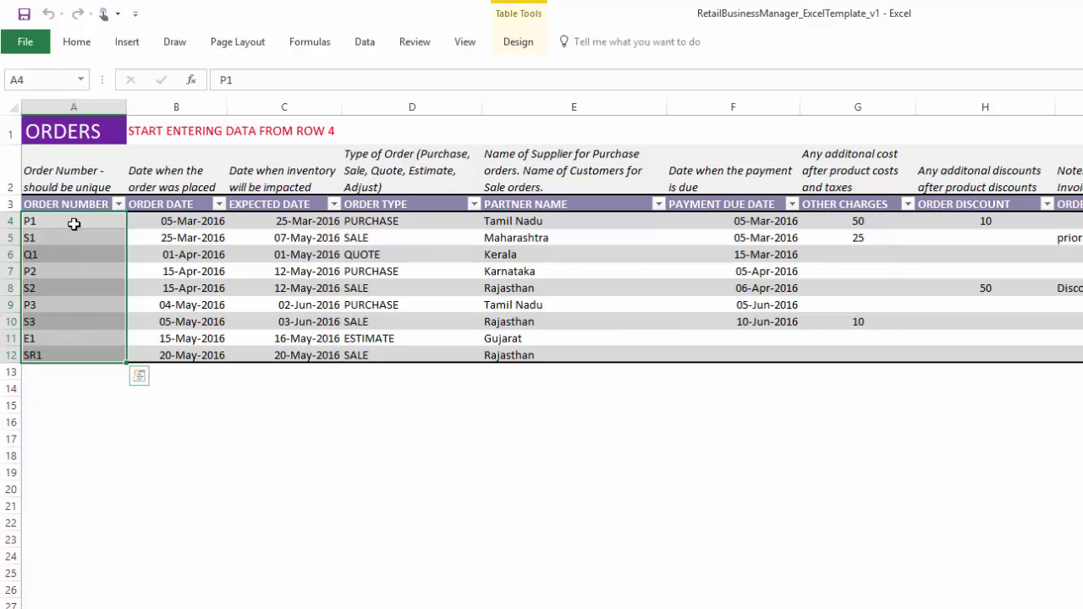
left_click(99, 221)
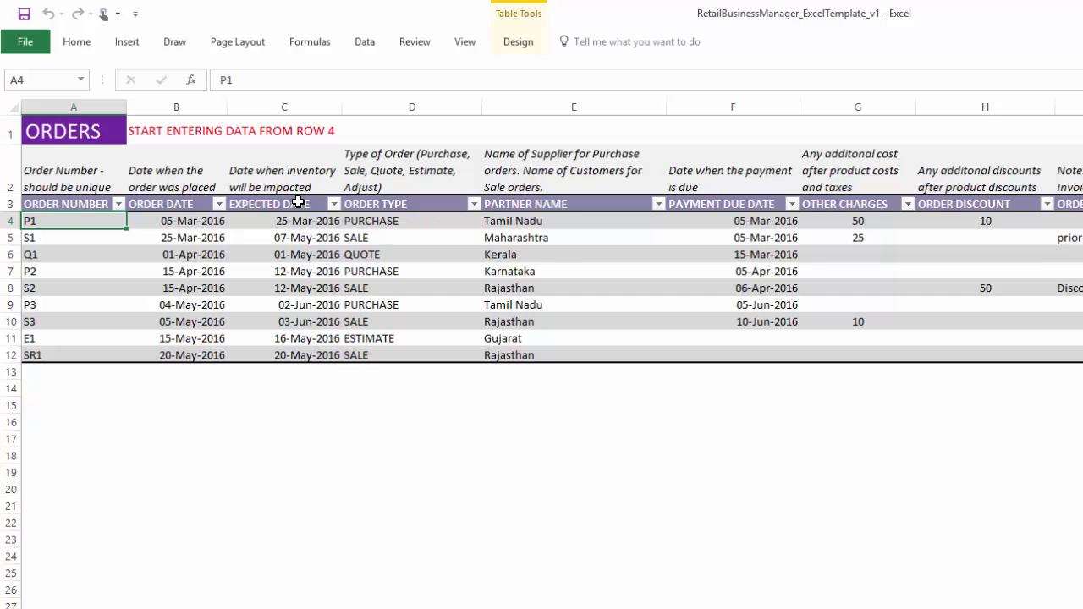
left_click(462, 218)
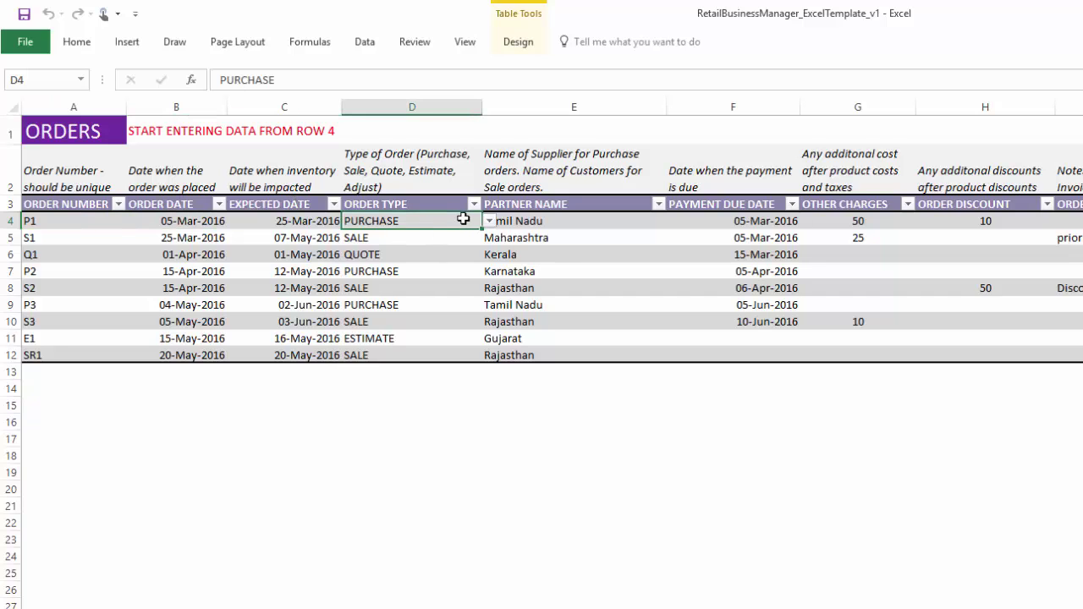
left_click(488, 221)
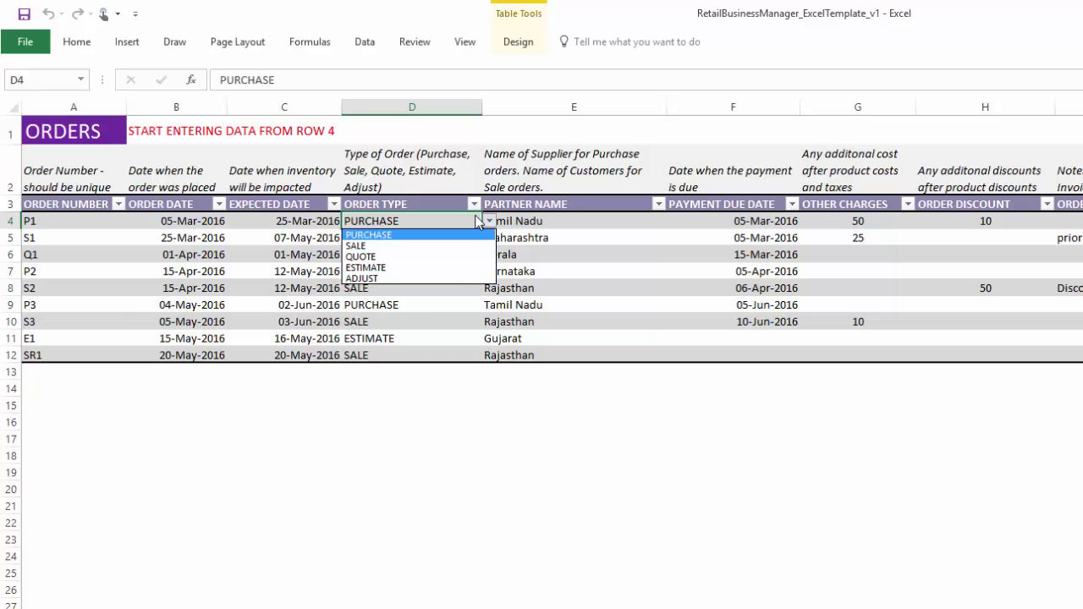
left_click(472, 234)
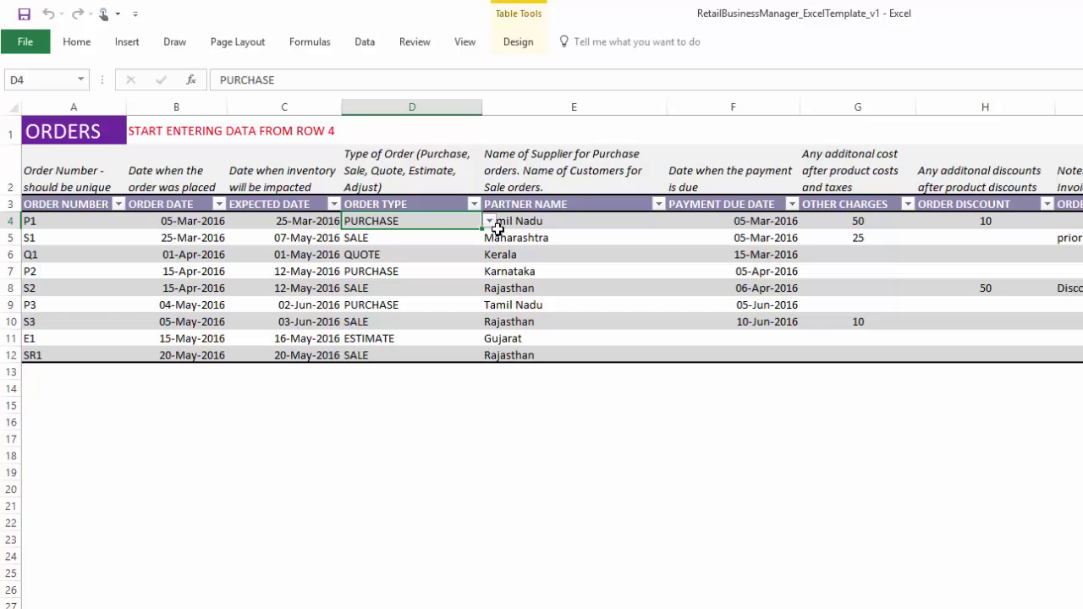
left_click(593, 223)
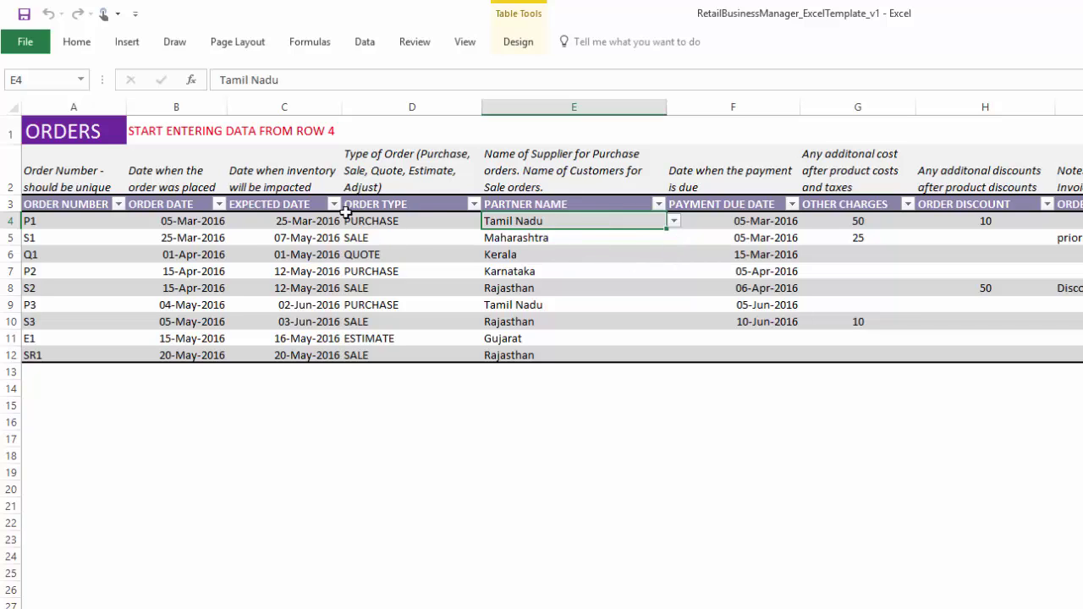
left_click(790, 223)
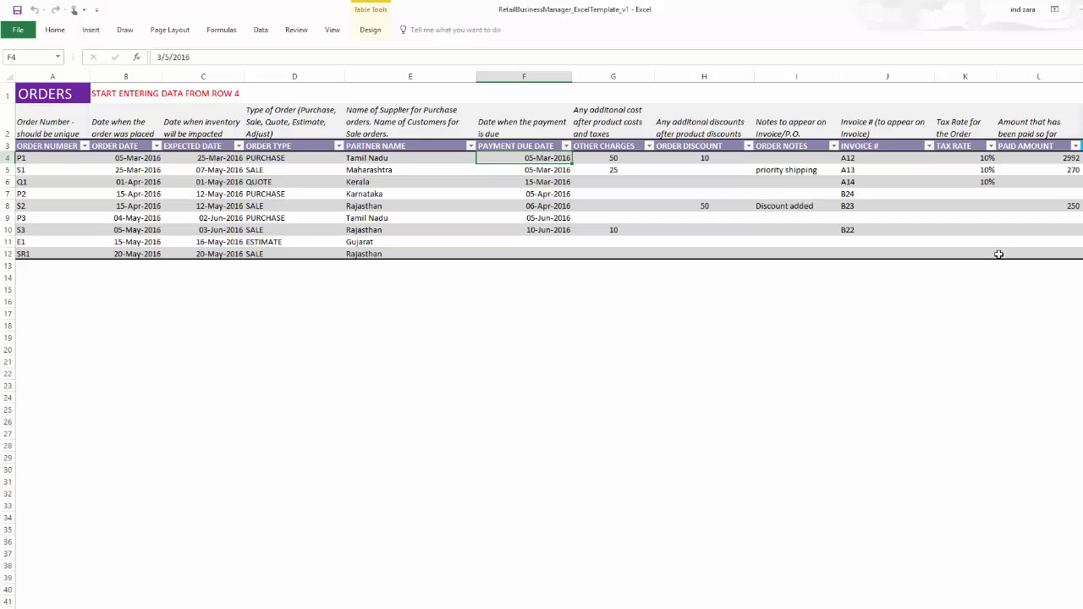
left_click(1060, 158)
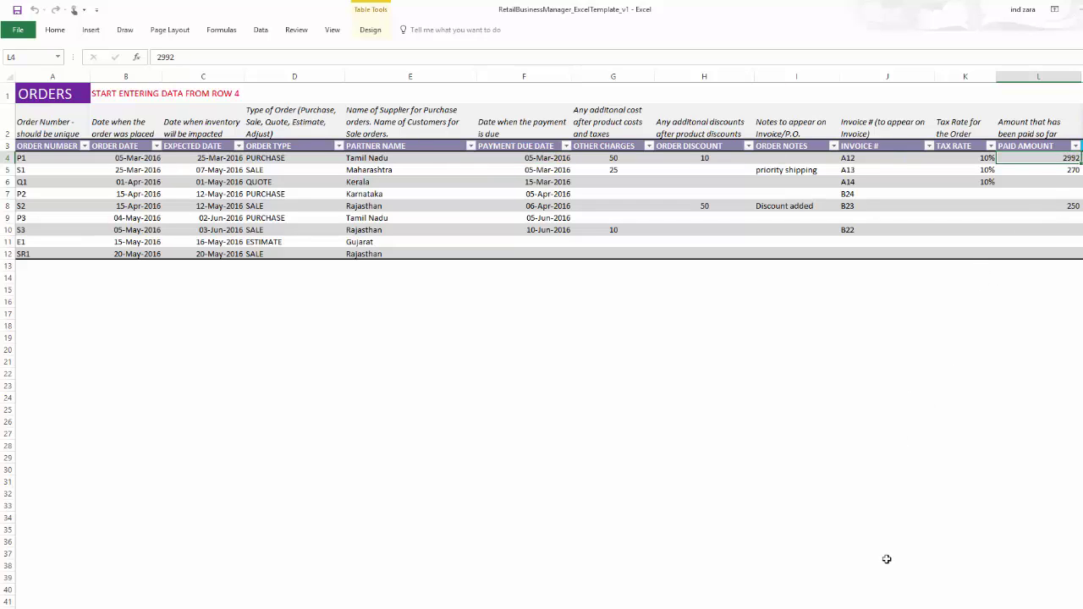
scroll(993, 311, "right", 6)
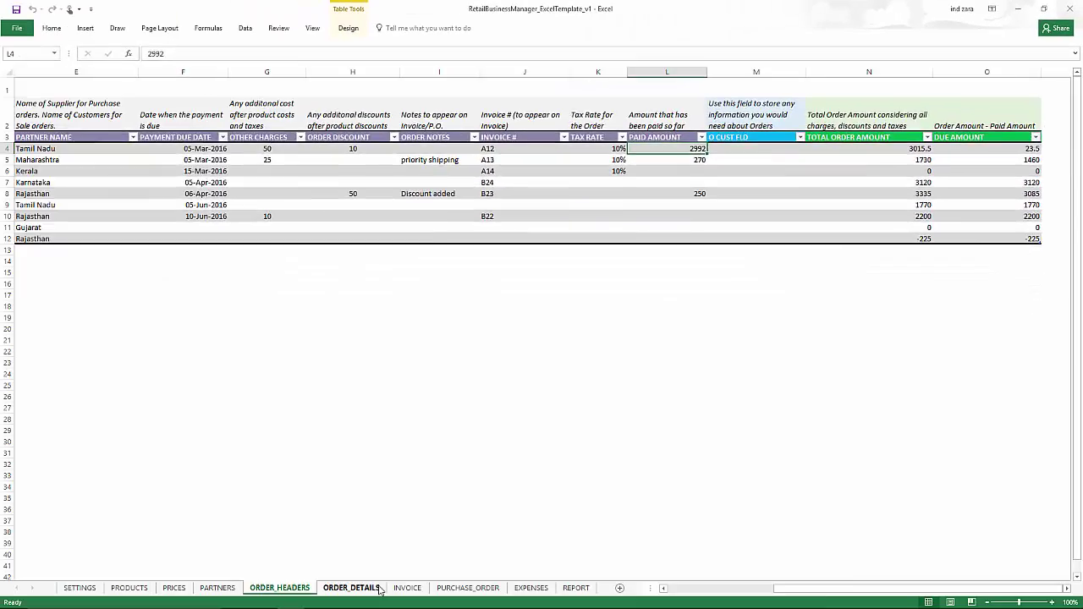
- Open ORDER_DETAILS and highlight order P1's line items, then order S1's line items
left_click(351, 587)
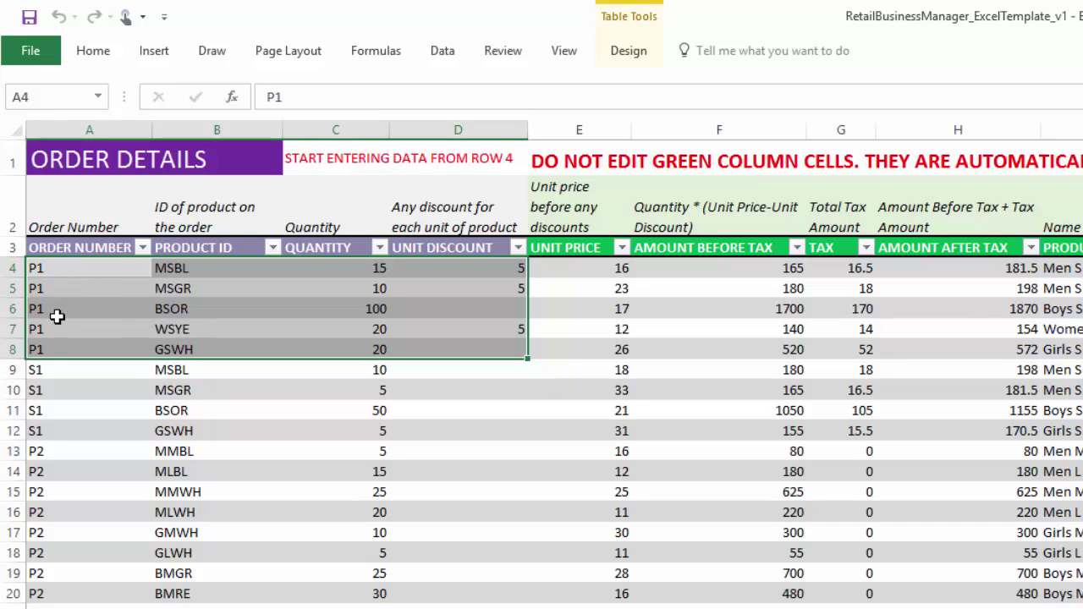
left_click_drag(81, 271, 382, 349)
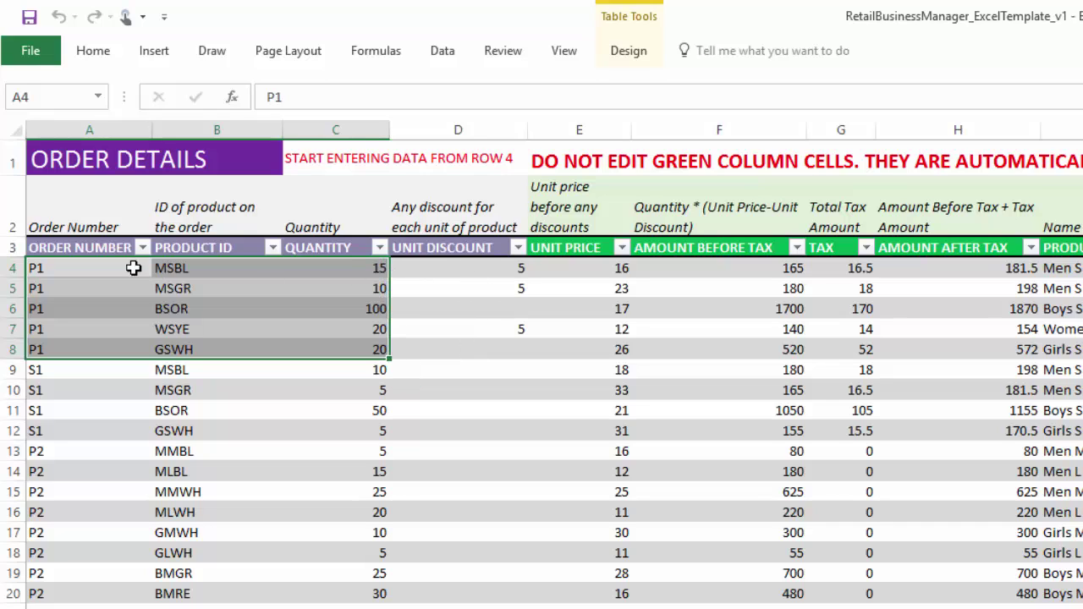
left_click_drag(133, 266, 451, 341)
left_click_drag(94, 370, 448, 423)
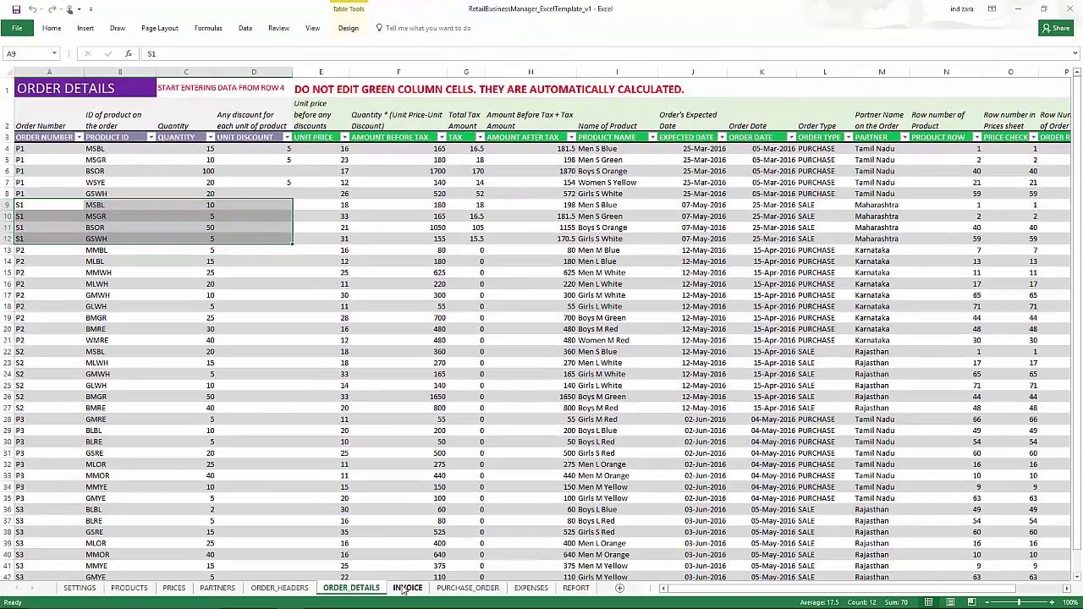
- Glance at the ORDER_HEADERS, PARTNERS and ORDER_DETAILS sheets before returning to the INVOICE sheet
left_click(407, 587)
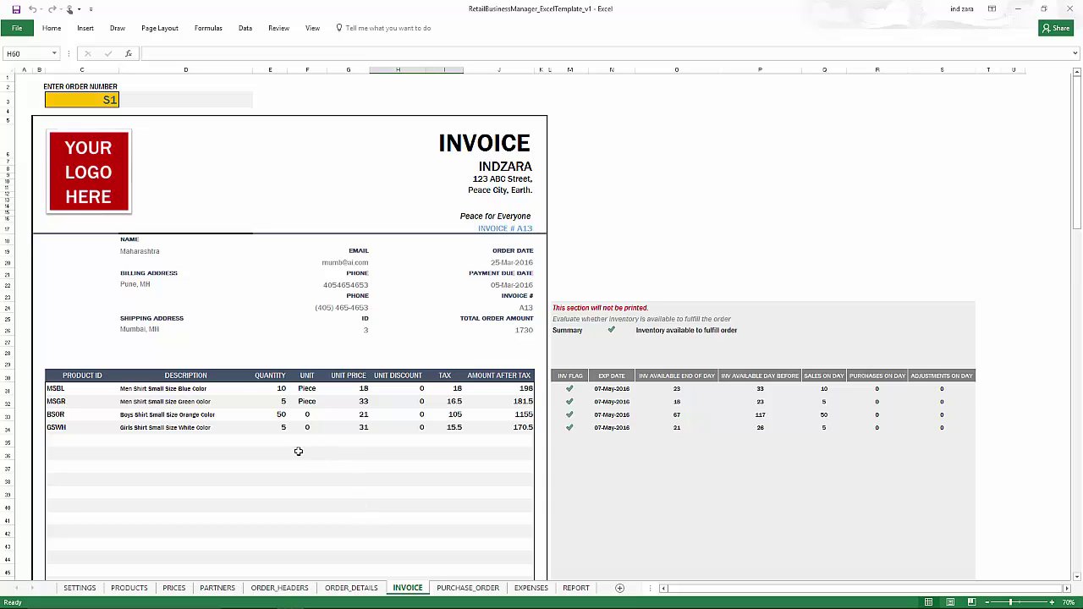
left_click(279, 587)
left_click(218, 587)
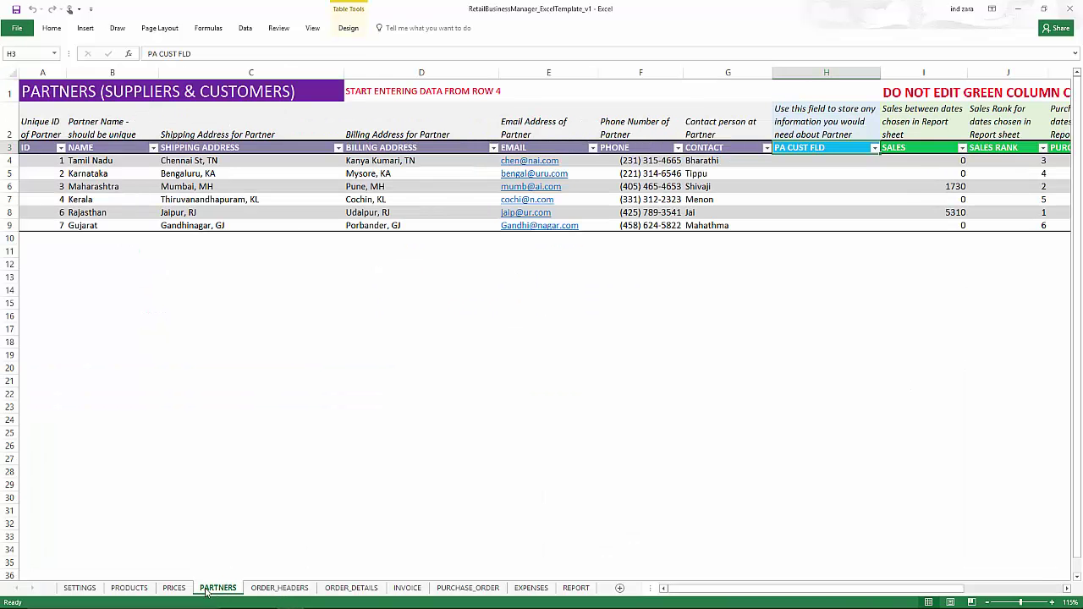
left_click(346, 590)
left_click(408, 589)
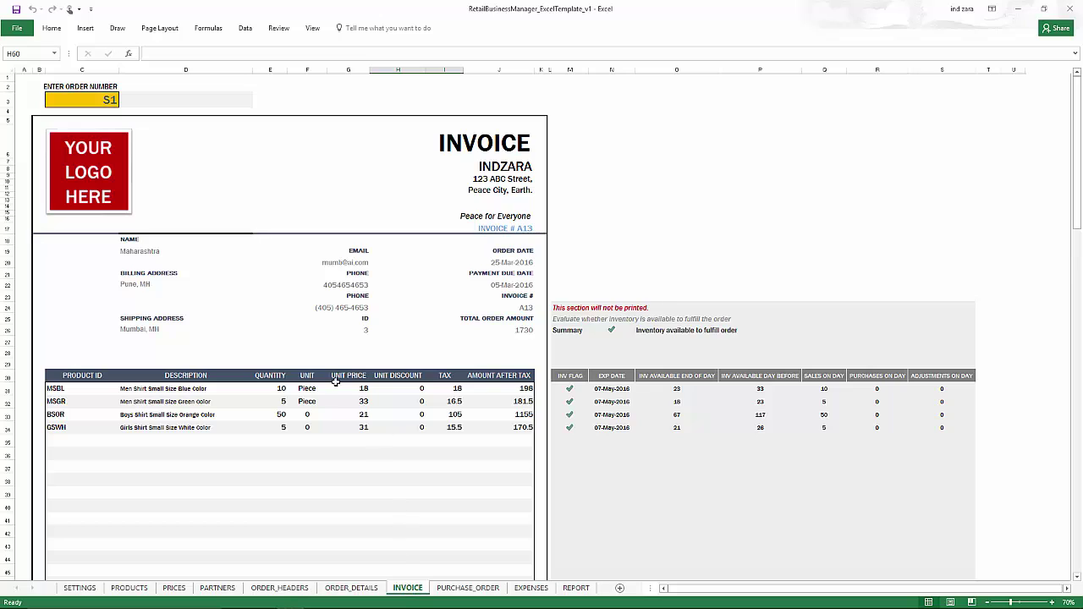
- Change the invoice order number to S2, loading a four-item invoice totalling 1730
left_click(94, 99)
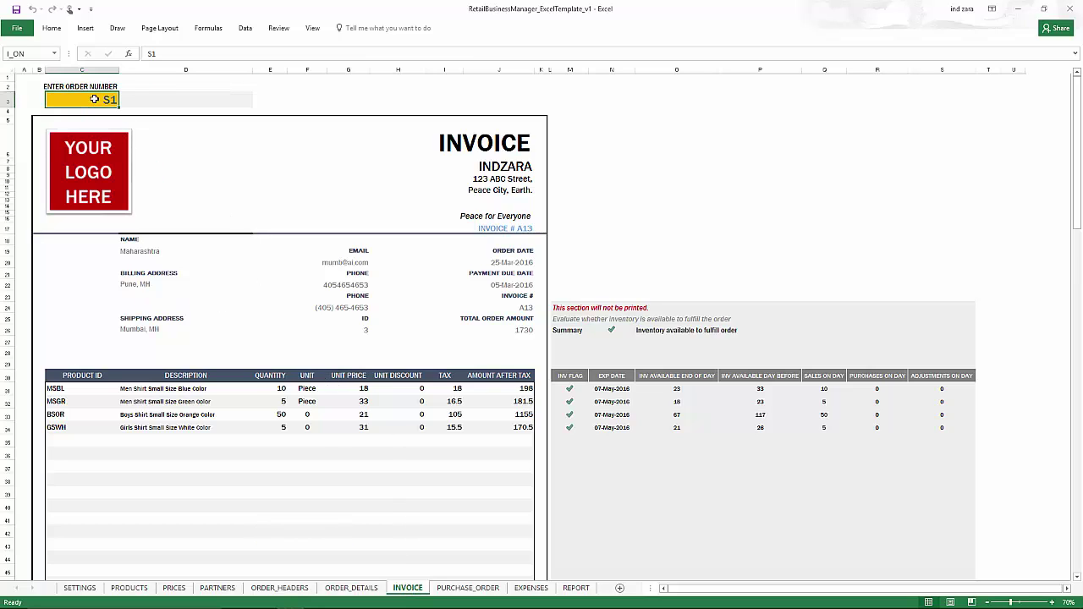
type("S2")
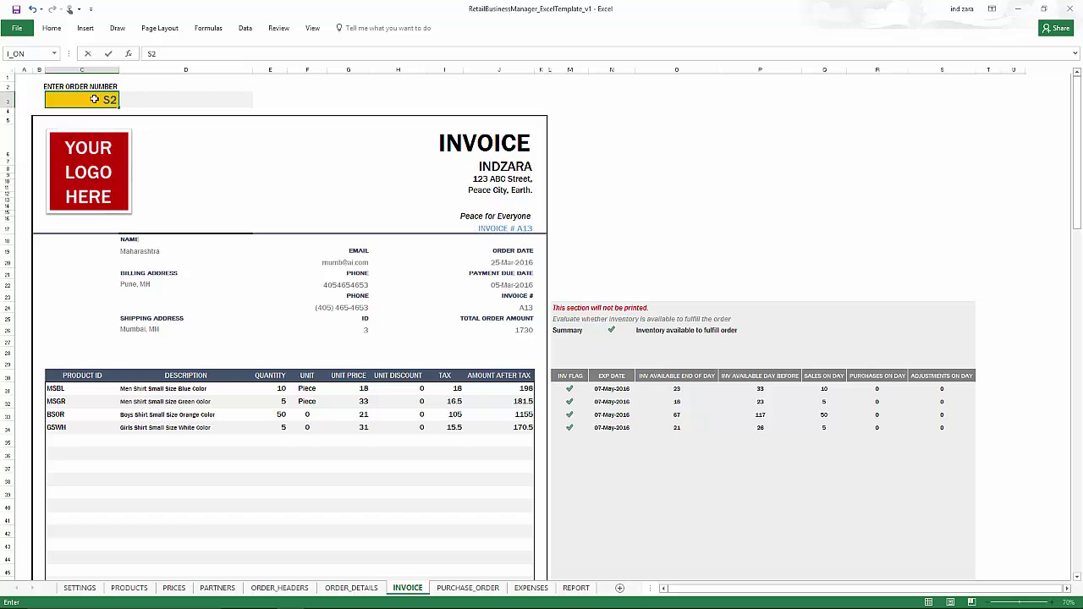
key("Return")
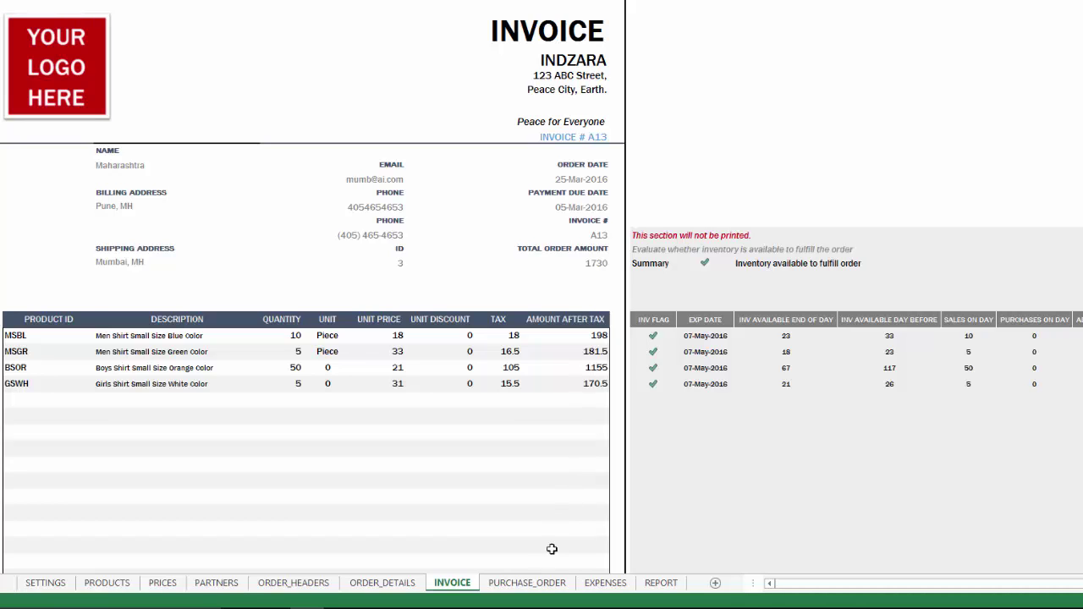
- Load purchase order P1 on the PURCHASE_ORDER sheet and scroll through its five lines totalling 3015.5
left_click(546, 584)
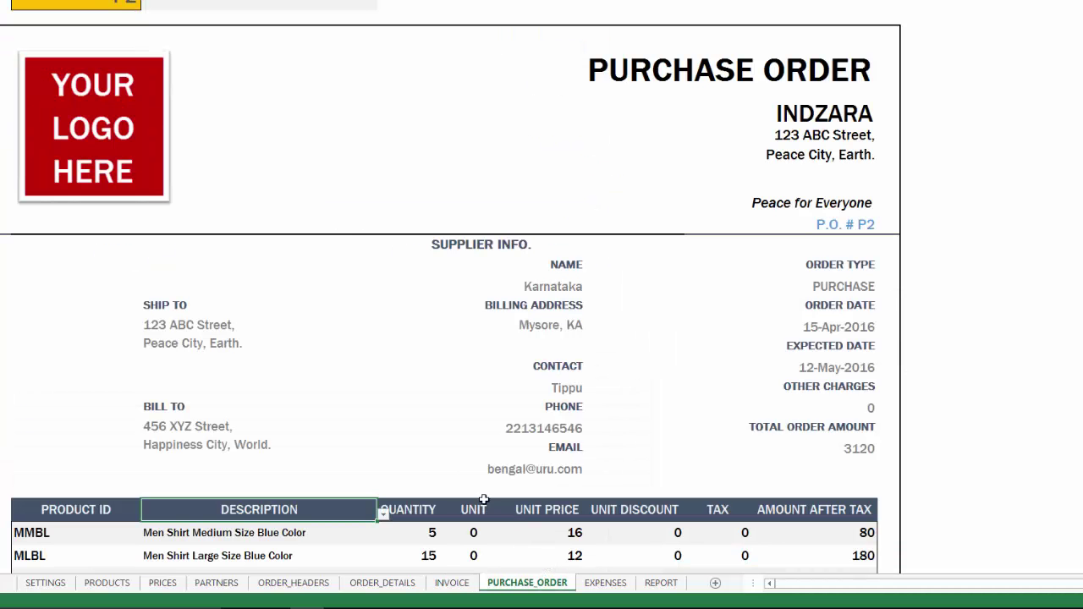
left_click(119, 4)
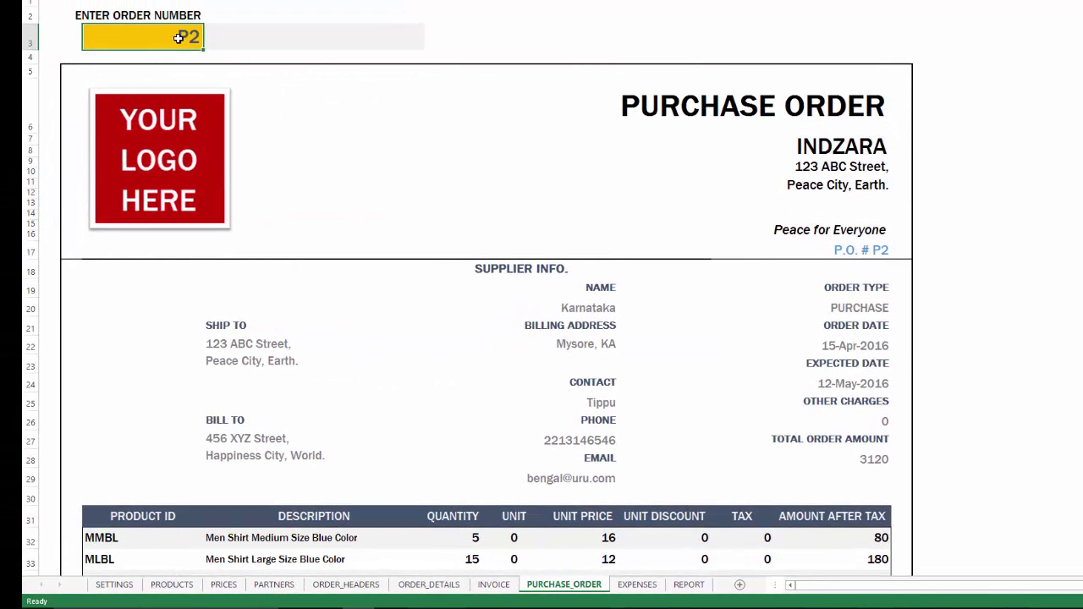
type("P1")
key("Return")
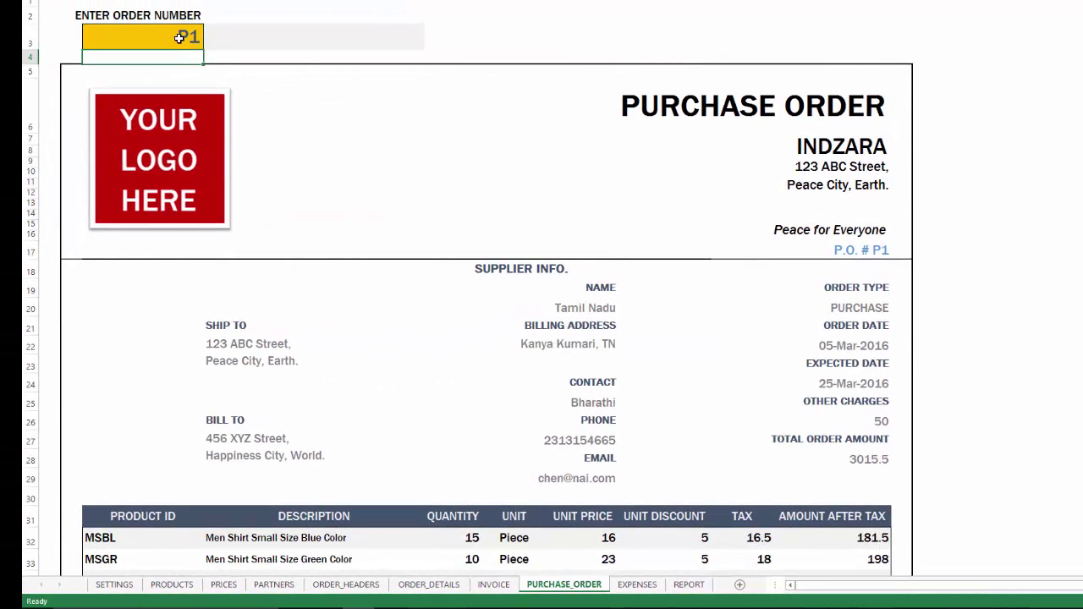
scroll(572, 214, "down", 3)
scroll(572, 215, "down", 3)
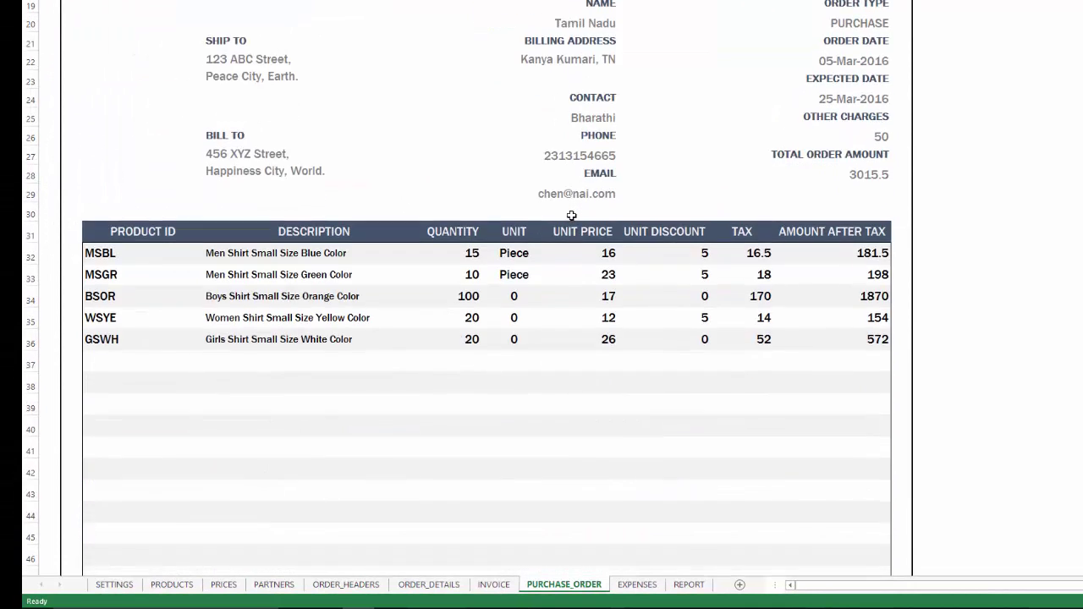
scroll(703, 254, "down", 9)
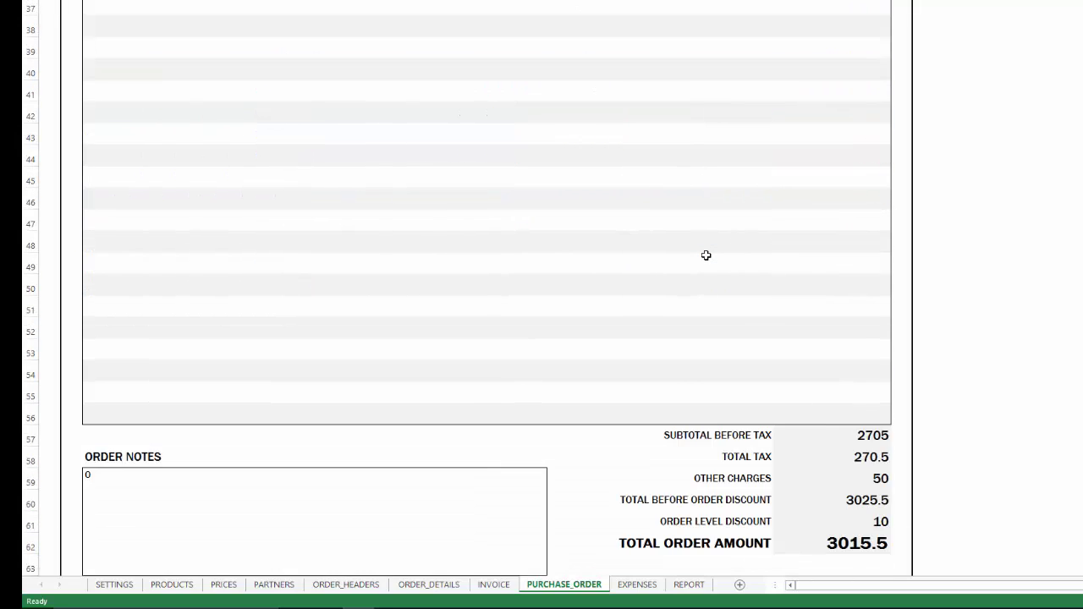
scroll(705, 255, "up", 12)
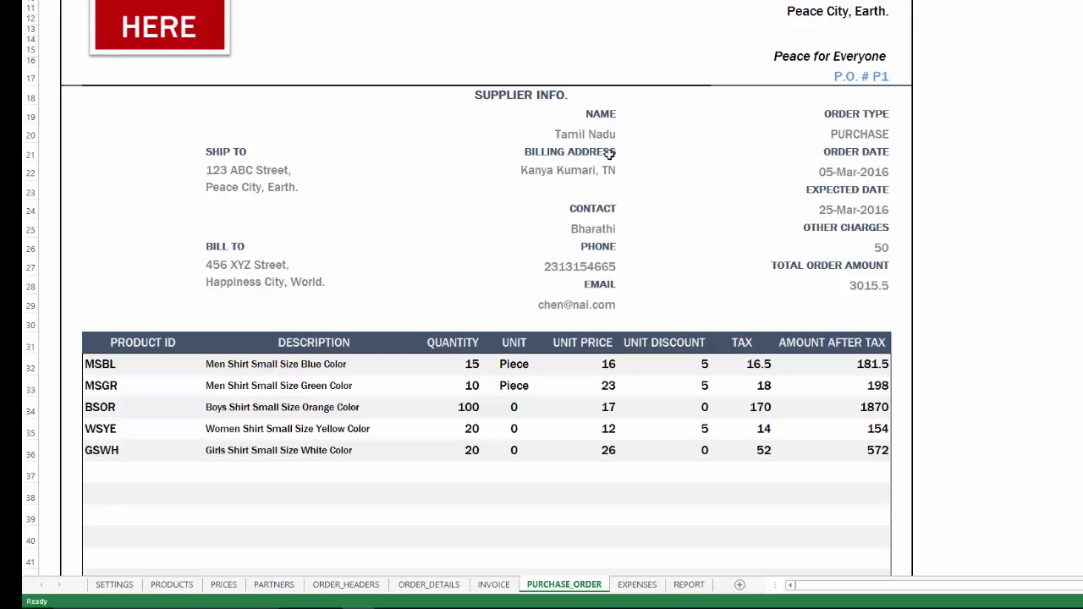
left_click(609, 117)
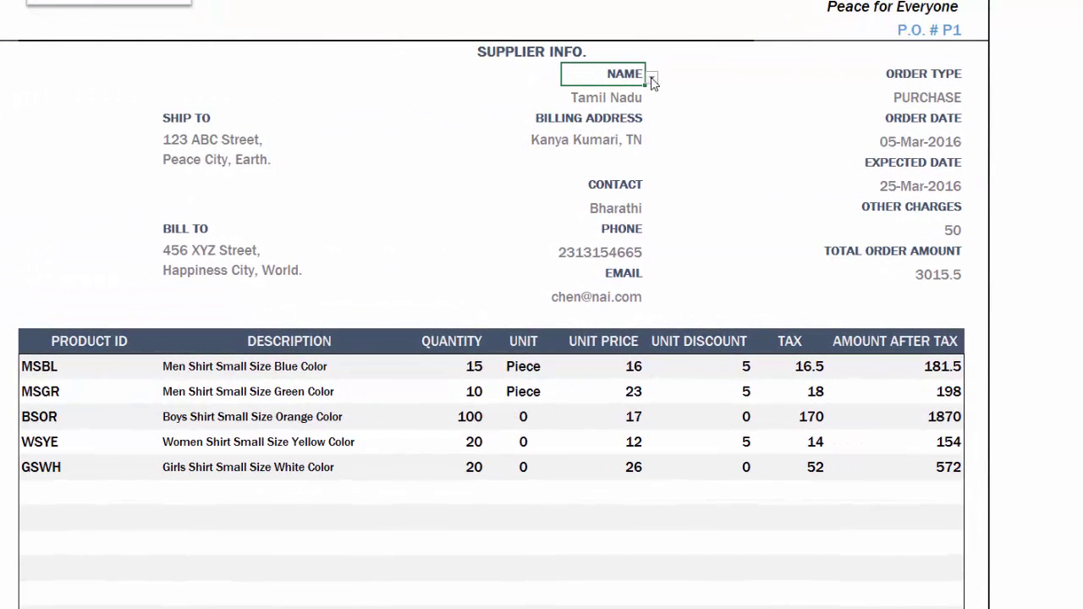
left_click(651, 80)
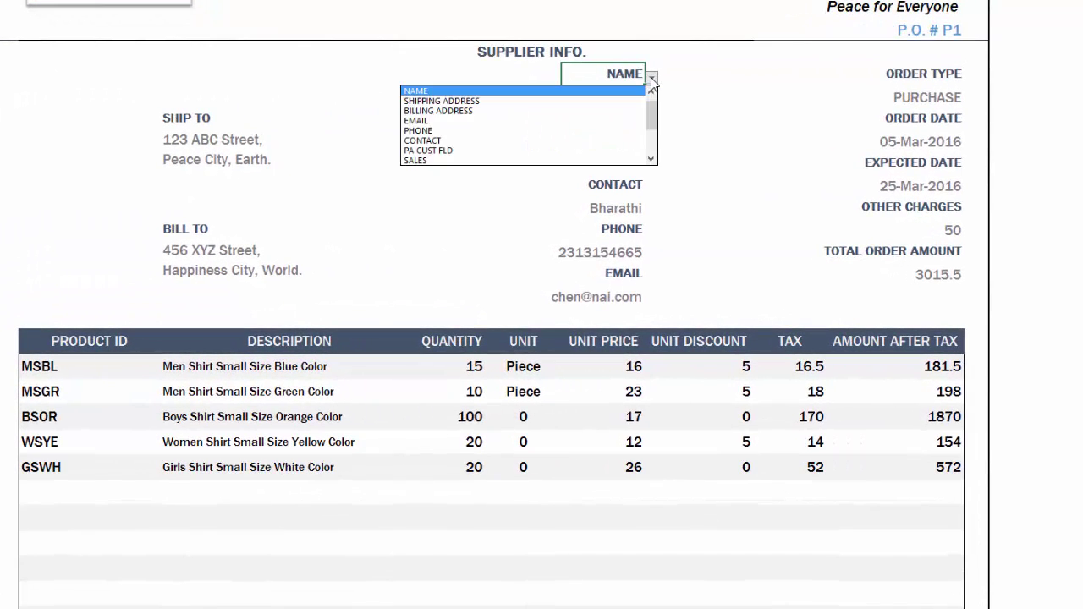
left_click(651, 79)
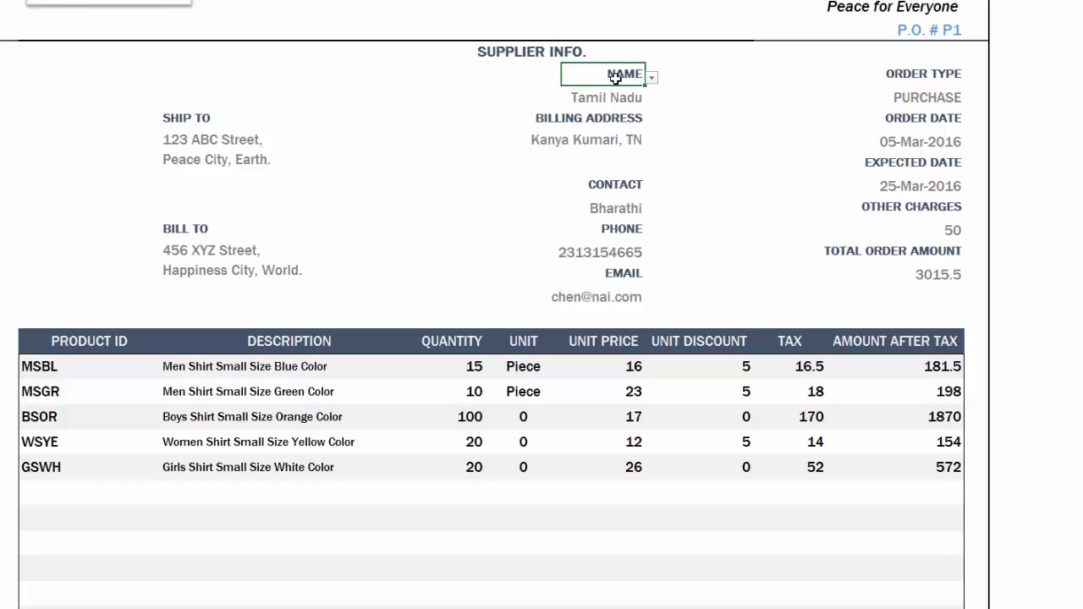
left_click(651, 79)
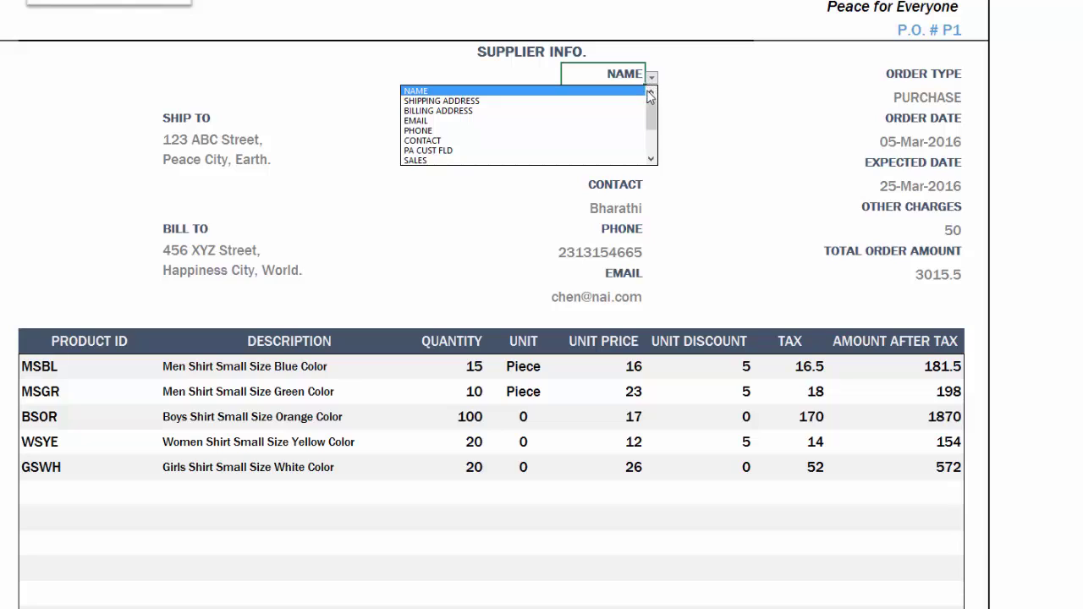
left_click(651, 81)
left_click(636, 119)
left_click(652, 123)
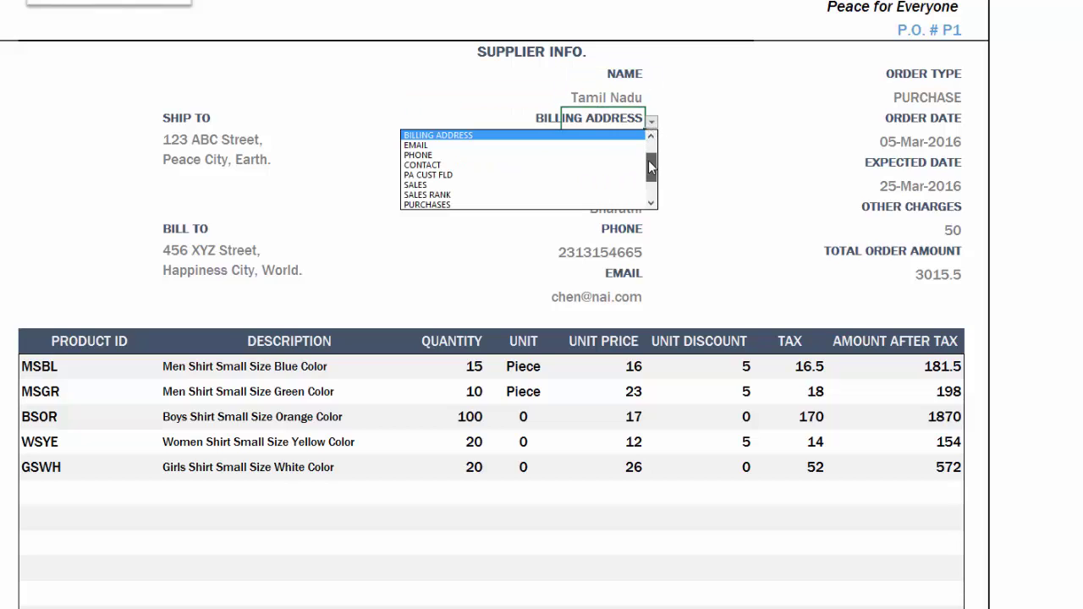
left_click_drag(651, 169, 651, 142)
left_click(626, 156)
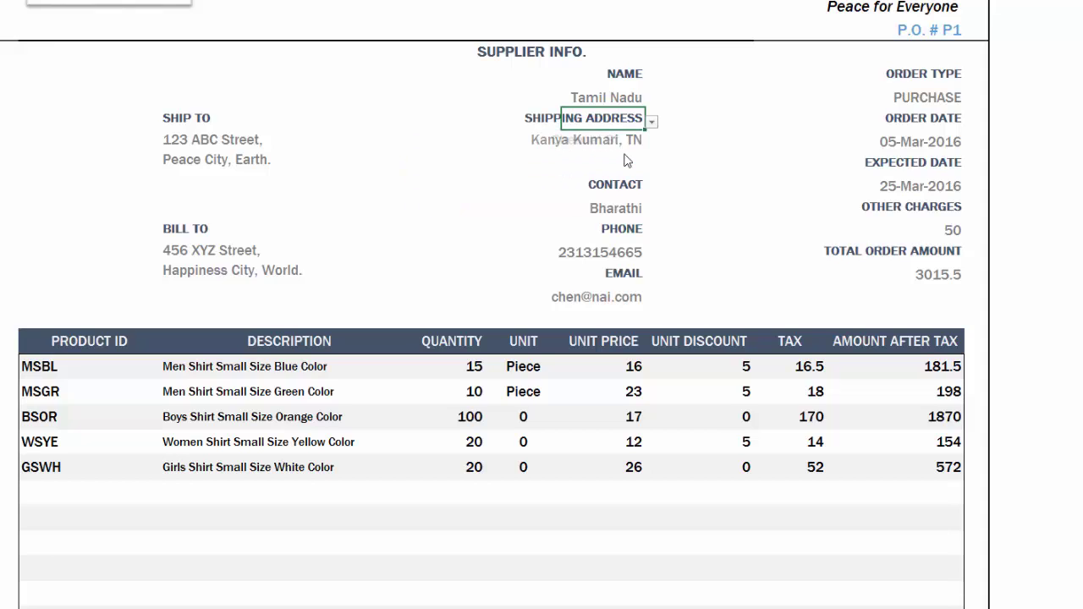
left_click(651, 122)
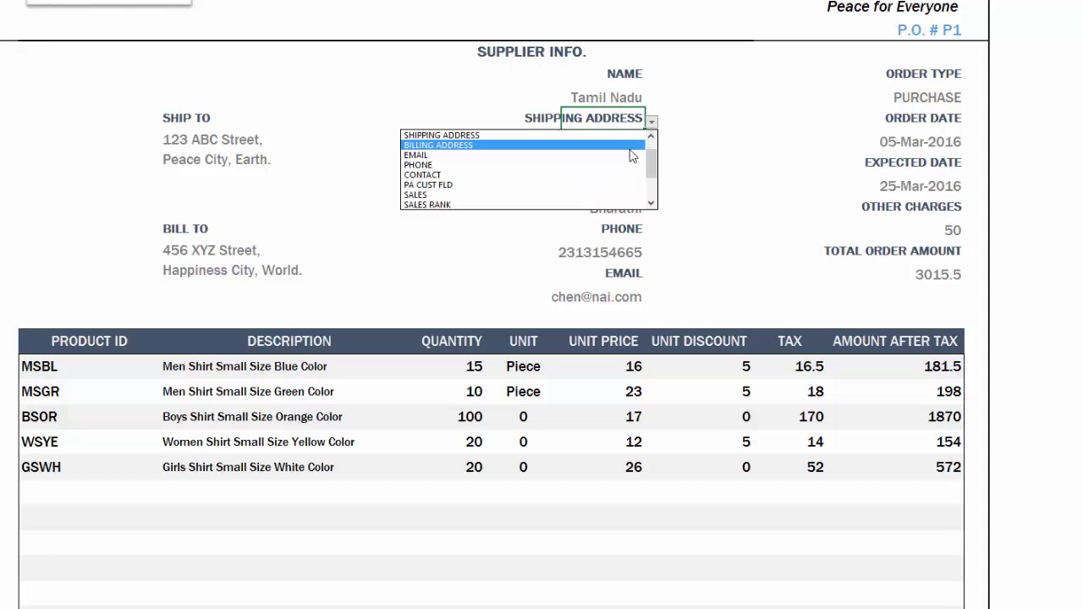
left_click(630, 149)
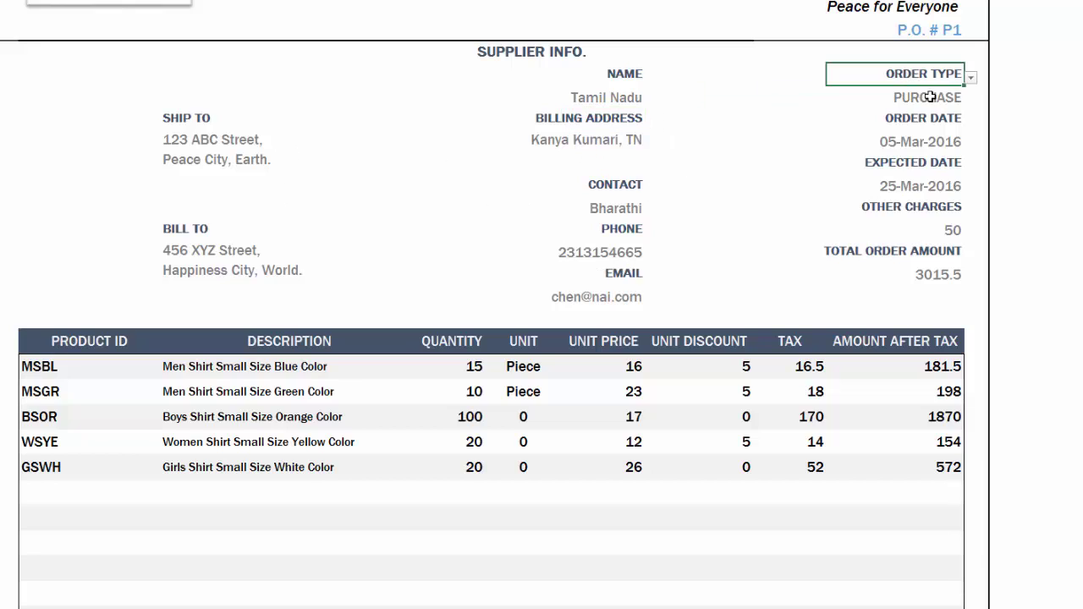
left_click(971, 77)
left_click(971, 77)
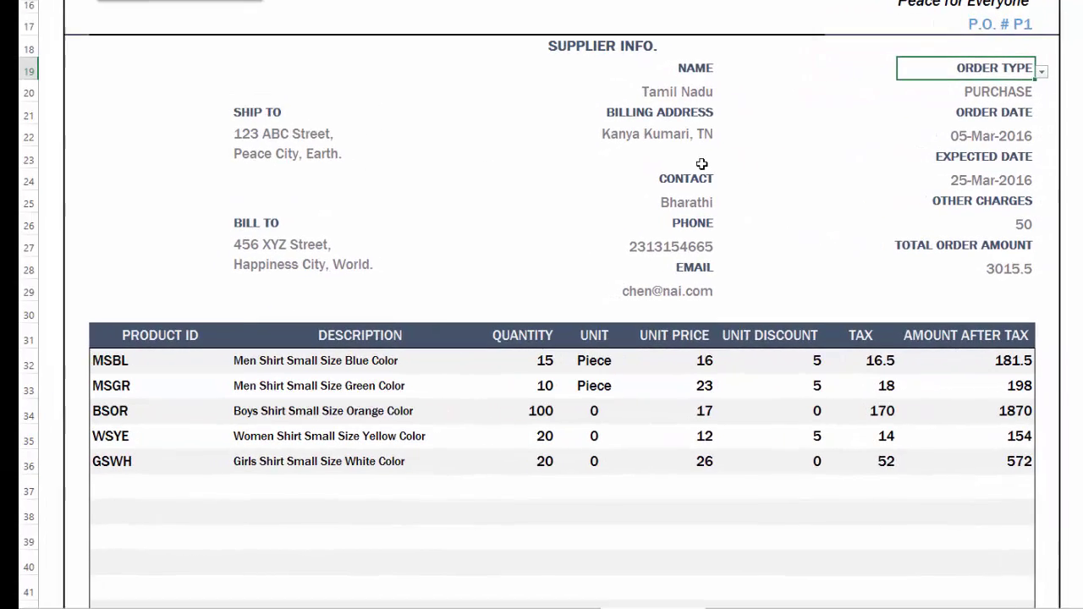
left_click(227, 331)
left_click(240, 338)
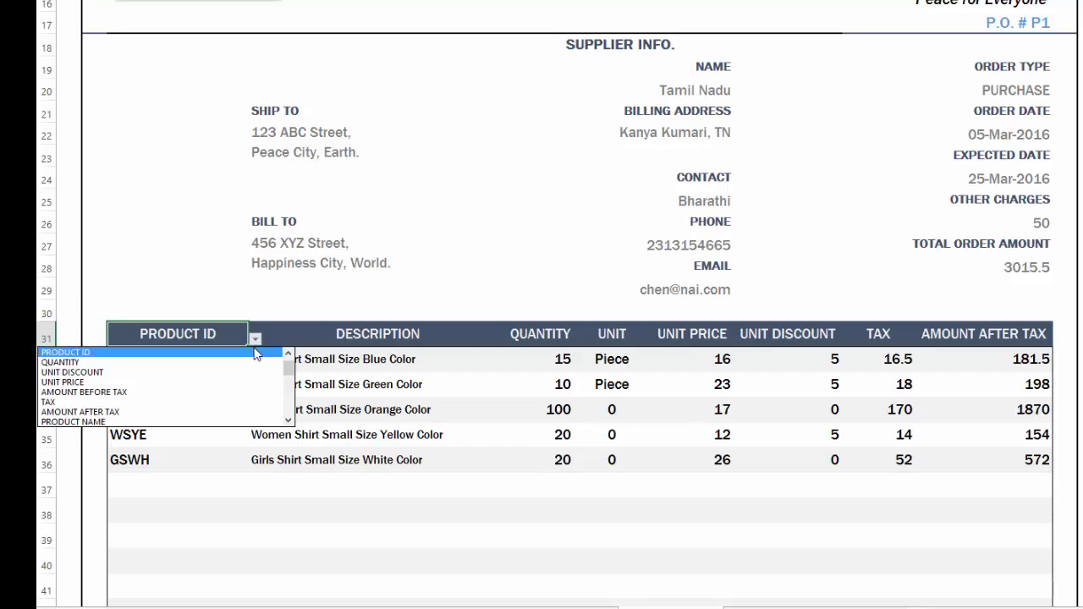
left_click(250, 362)
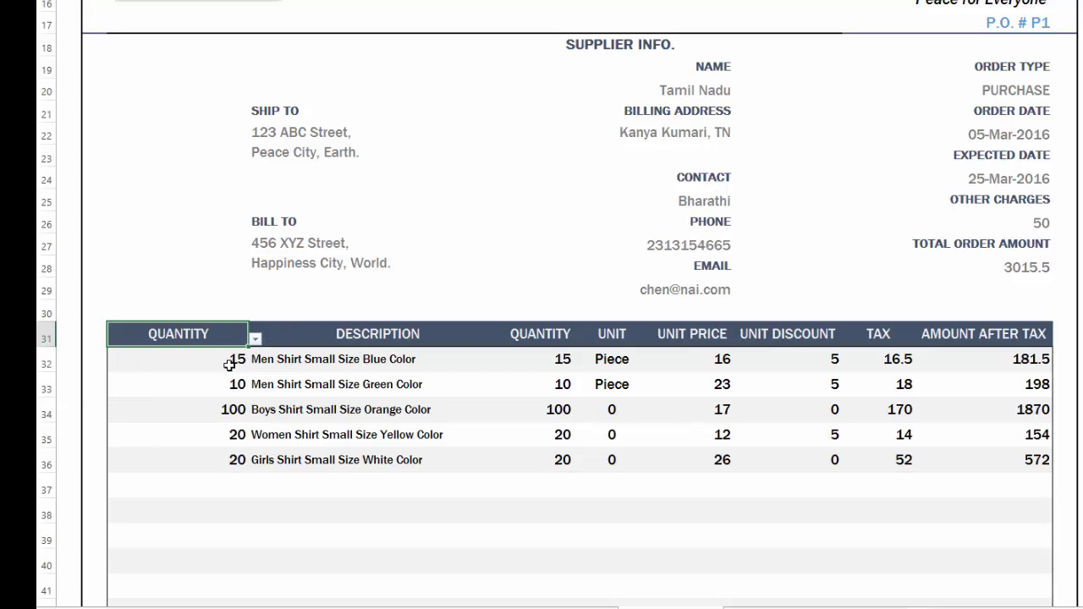
left_click(394, 342)
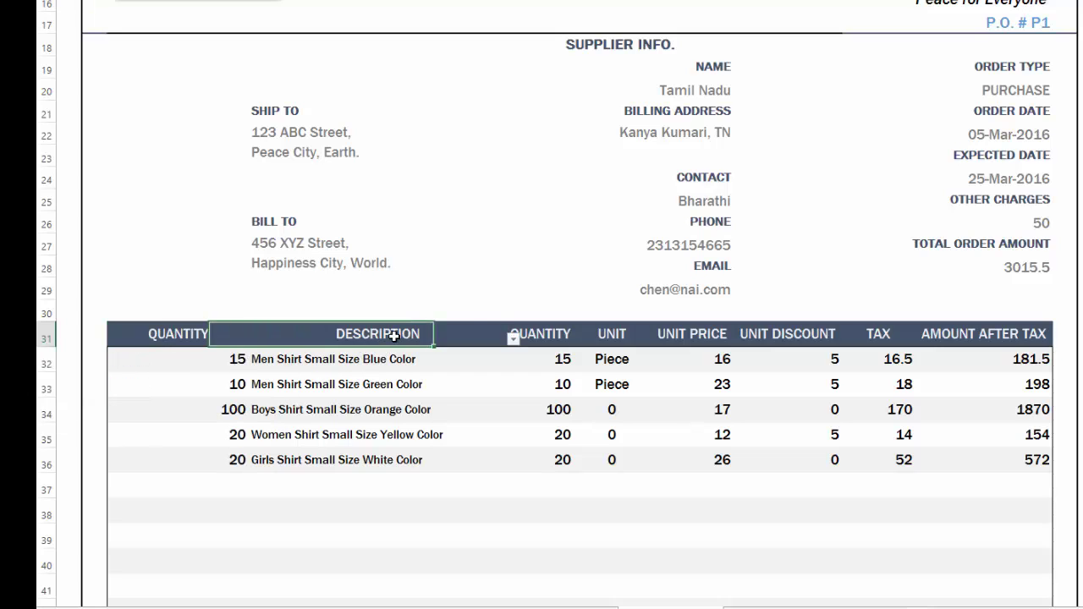
left_click(200, 334)
left_click(255, 338)
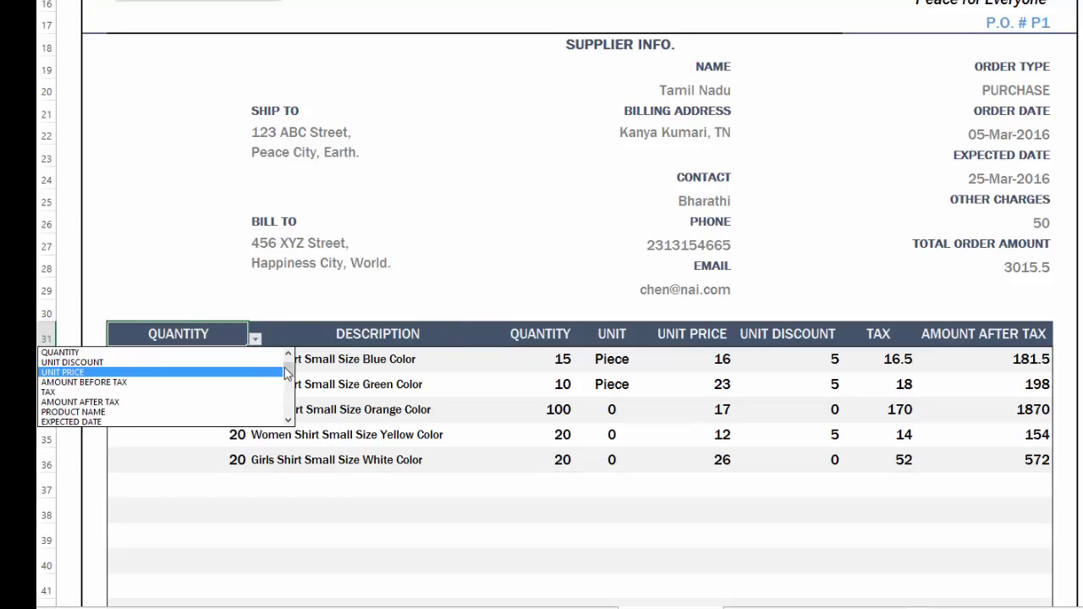
scroll(285, 372, "up", 2)
left_click(254, 362)
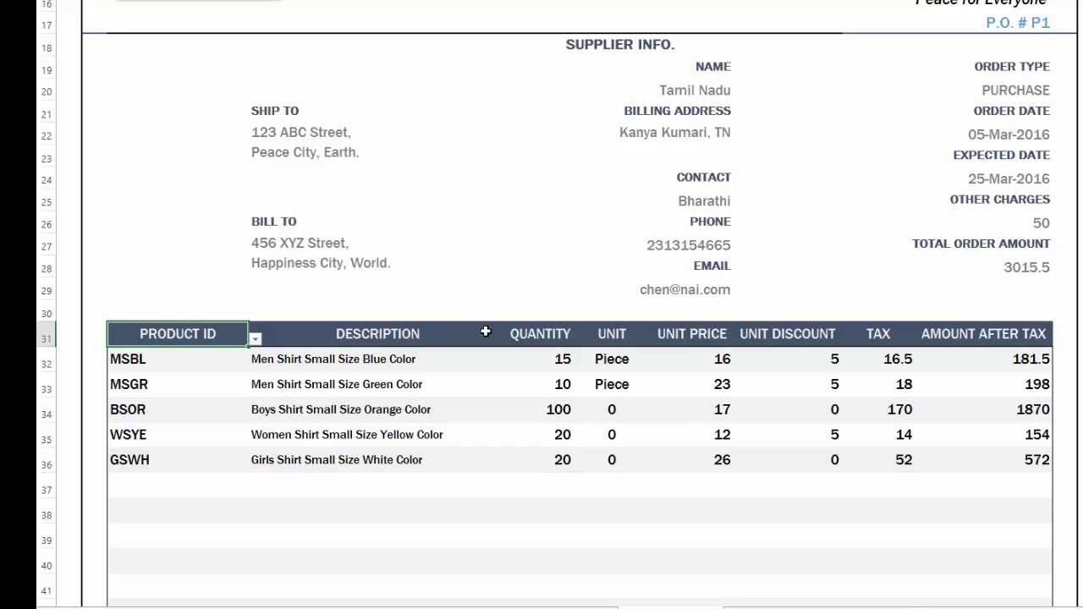
left_click(645, 338)
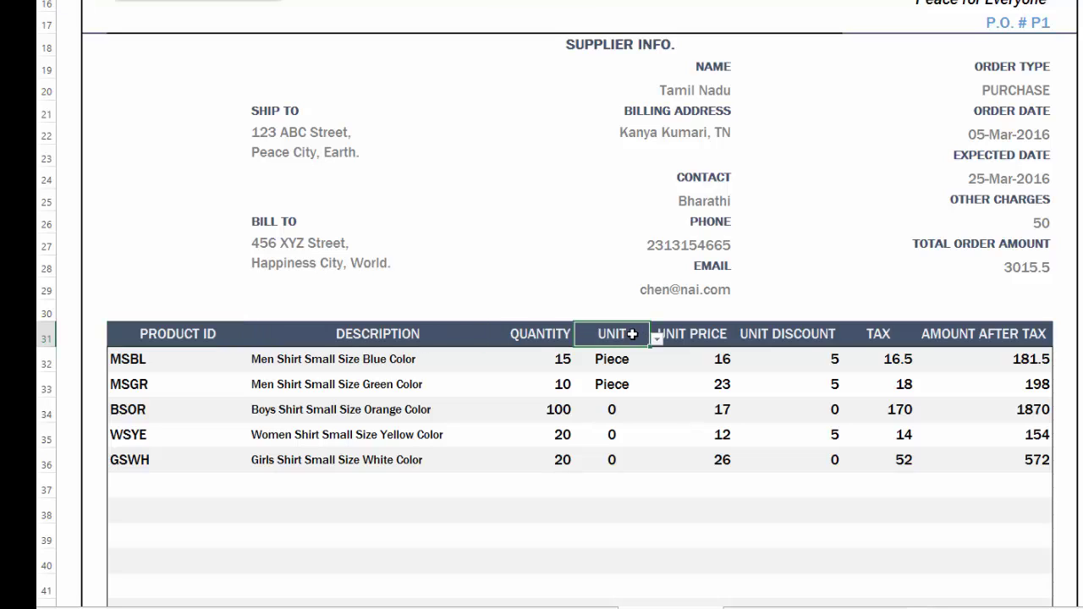
key("Delete")
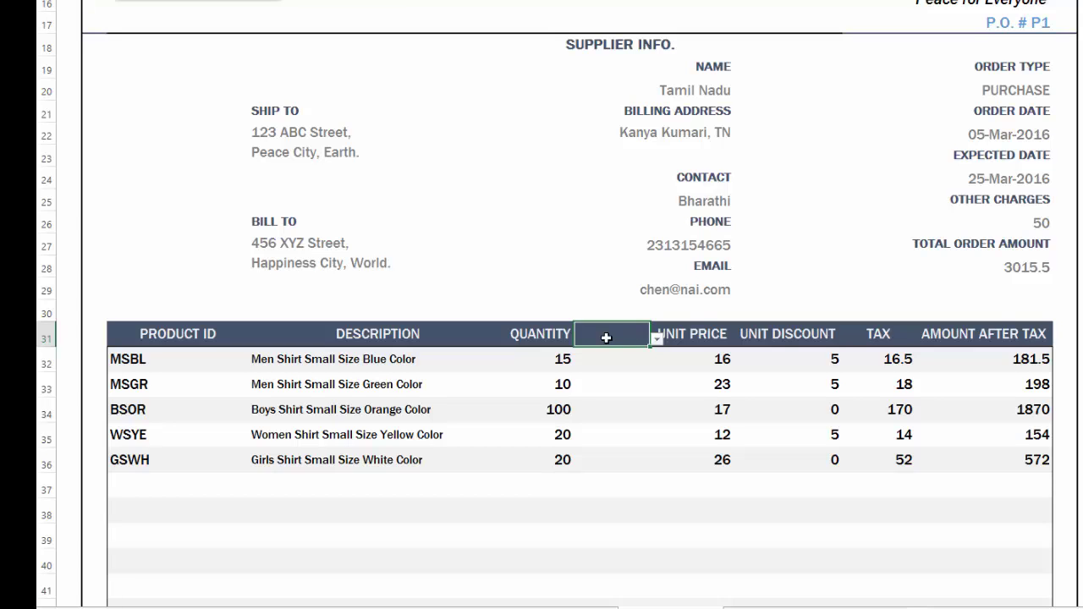
scroll(606, 338, "down", 1)
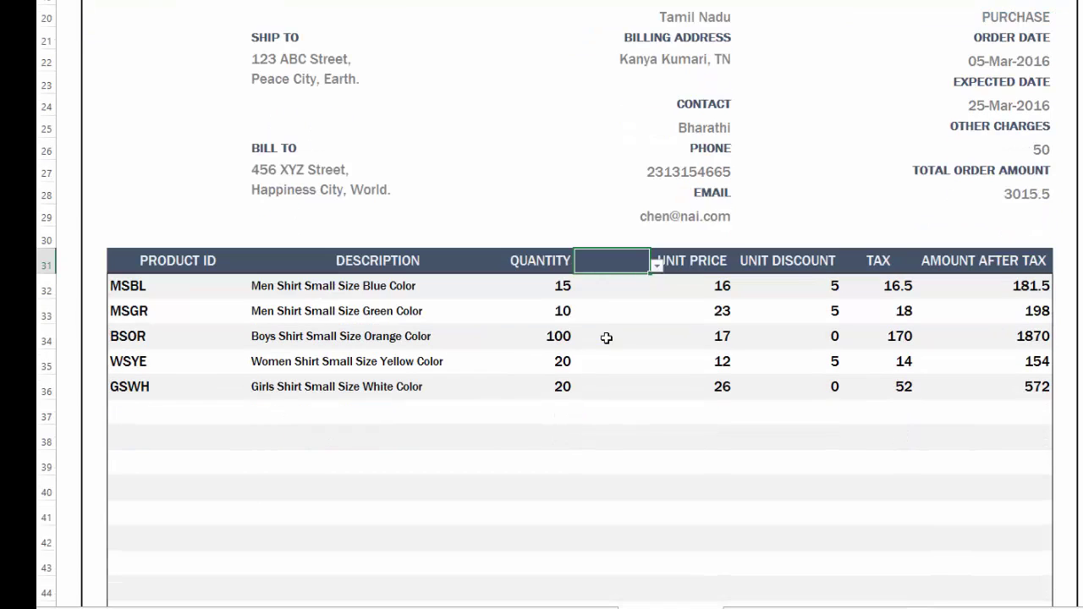
left_click(657, 265)
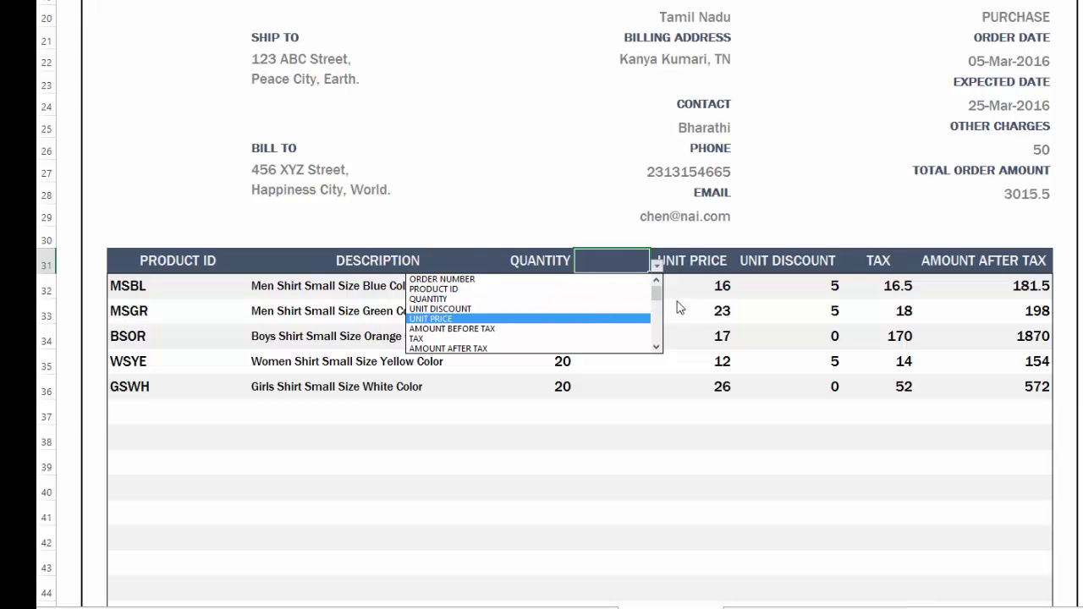
key("Escape")
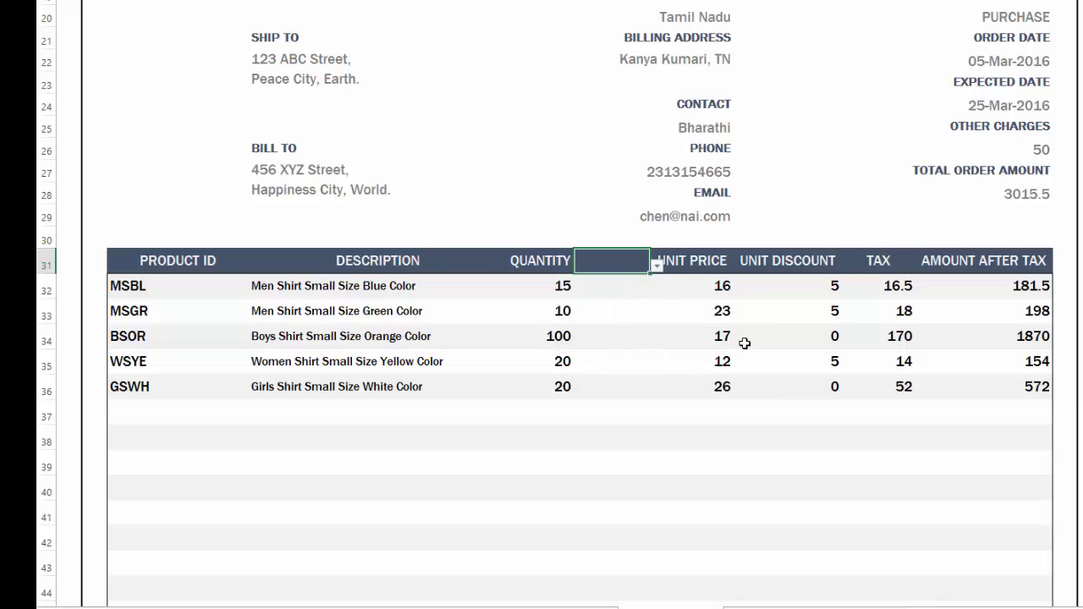
scroll(744, 343, "up", 5)
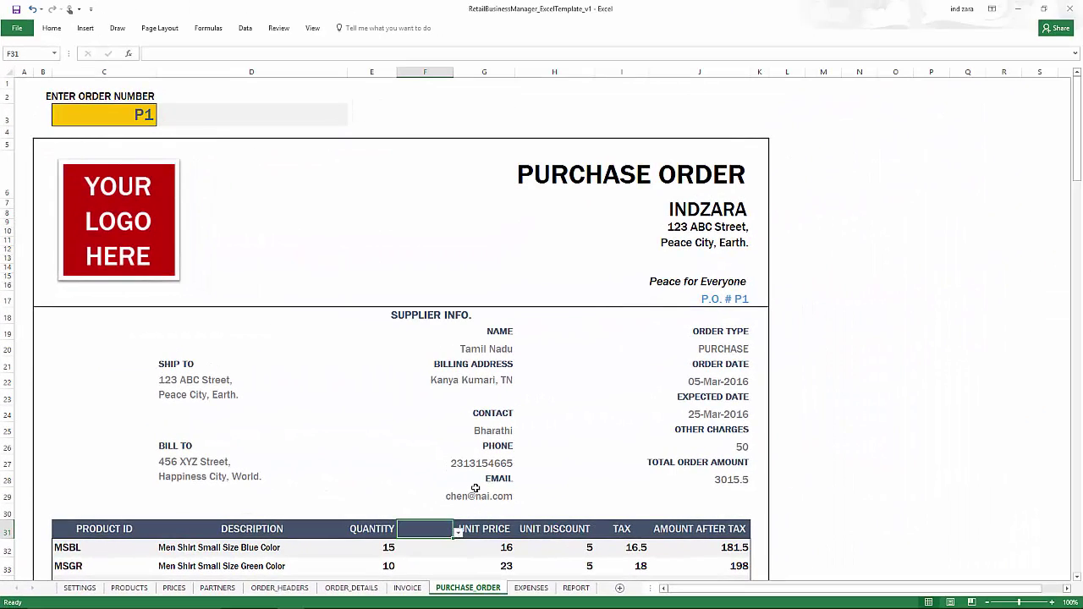
scroll(476, 488, "down", 1)
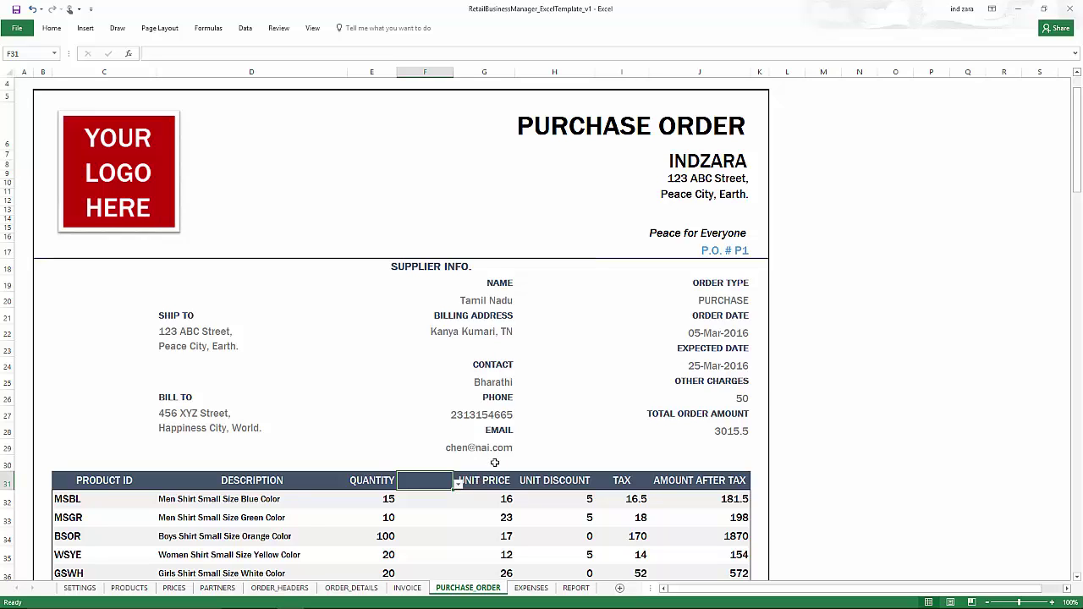
scroll(495, 462, "down", 5)
scroll(495, 461, "down", 13)
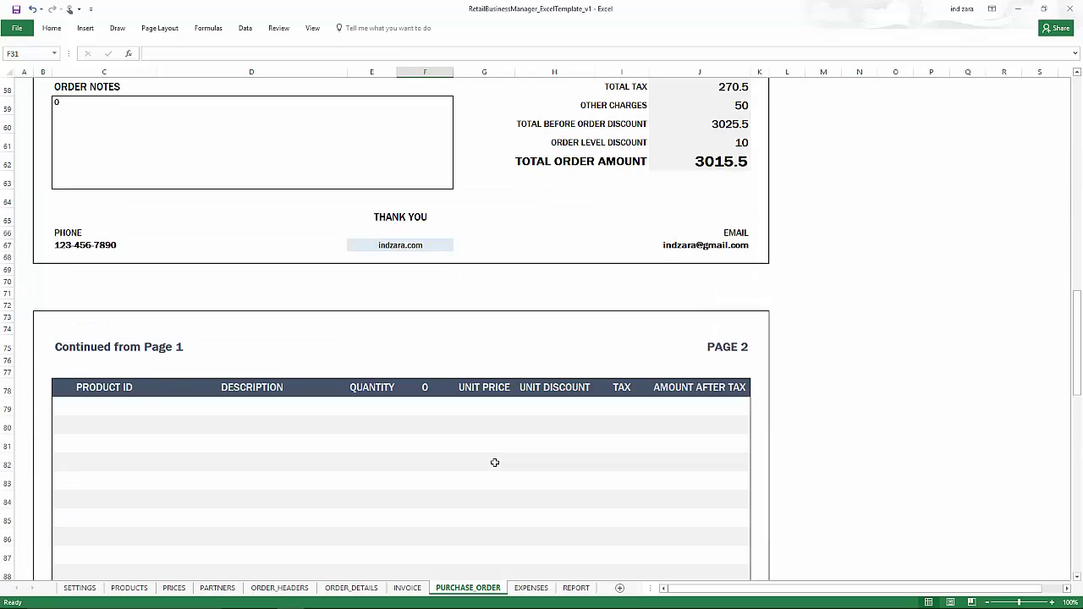
scroll(495, 462, "down", 3)
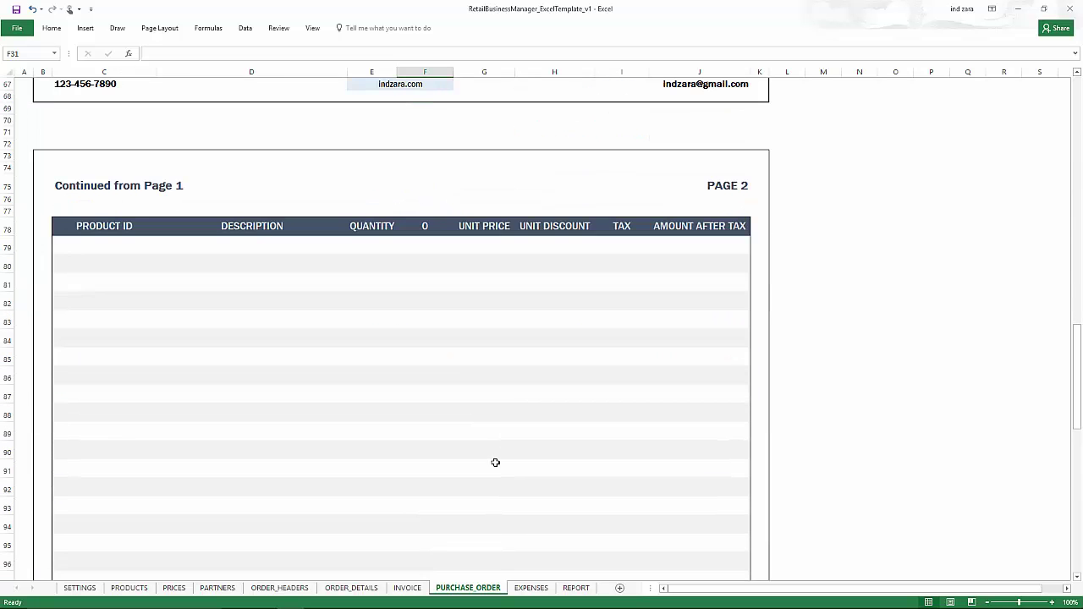
scroll(495, 462, "up", 19)
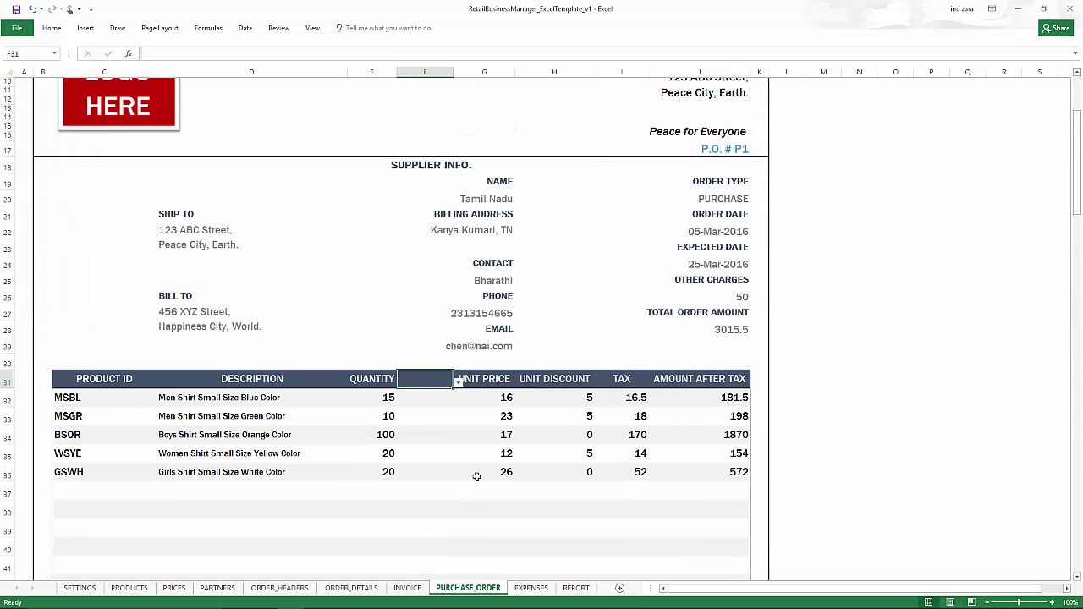
- Switch to the EXPENSES sheet listing Stationery 150, Shipping Items 200 and Misc 20
left_click(546, 587)
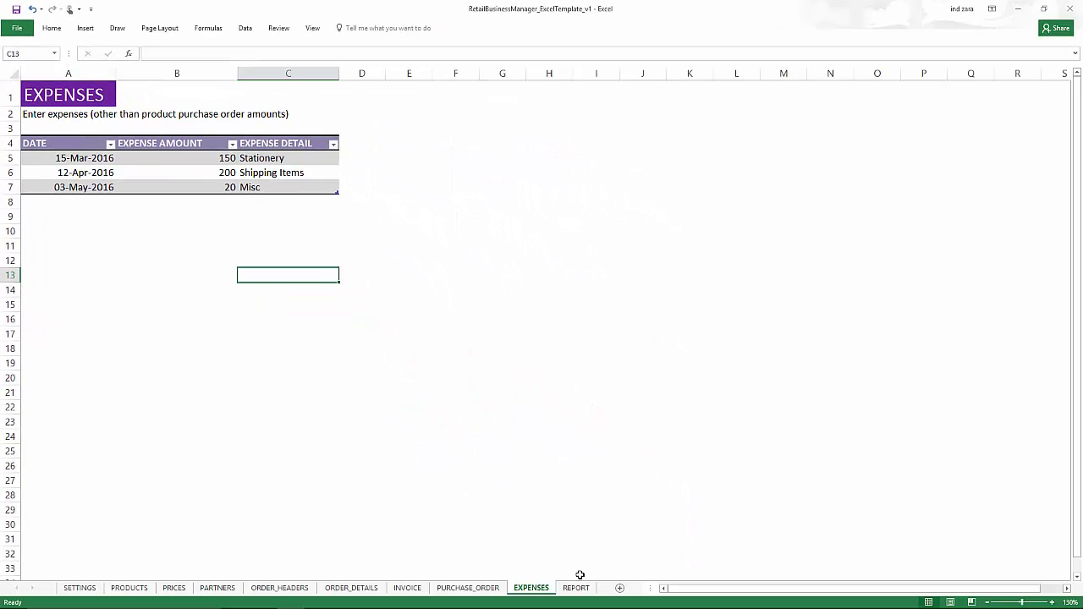
- Open the REPORT dashboard showing sales 6900, purchases 7595, expenses 370 and net profit 1165
left_click(576, 587)
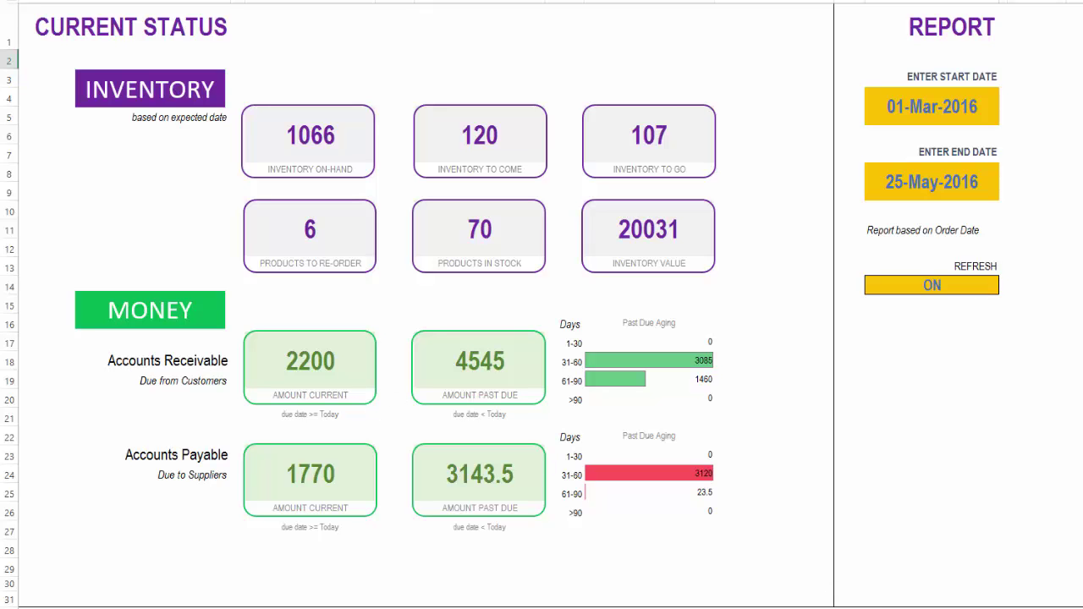
scroll(542, 304, "right", 10)
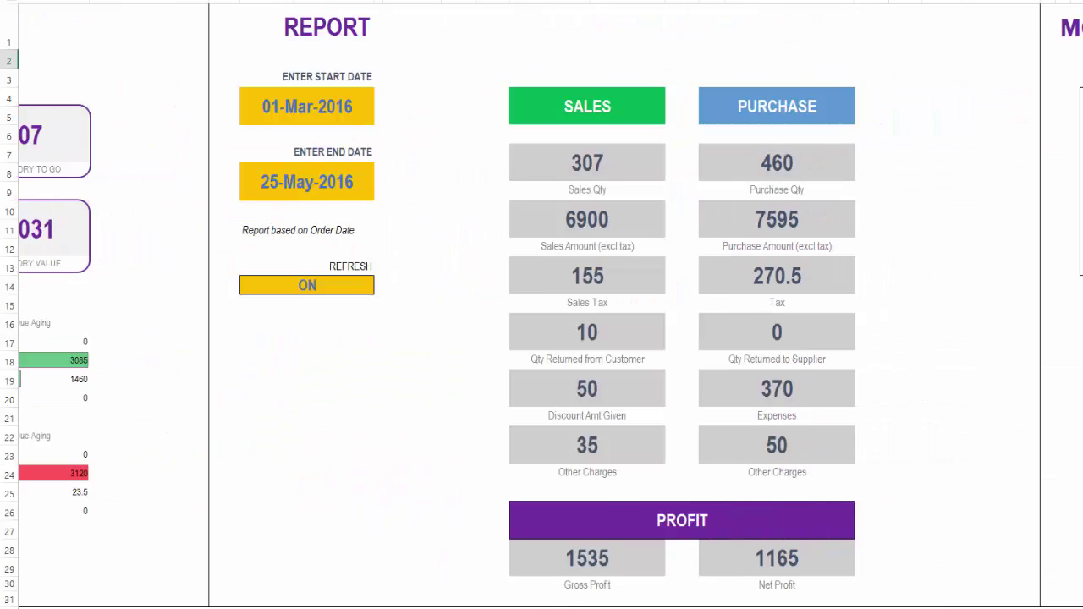
scroll(541, 304, "left", 1)
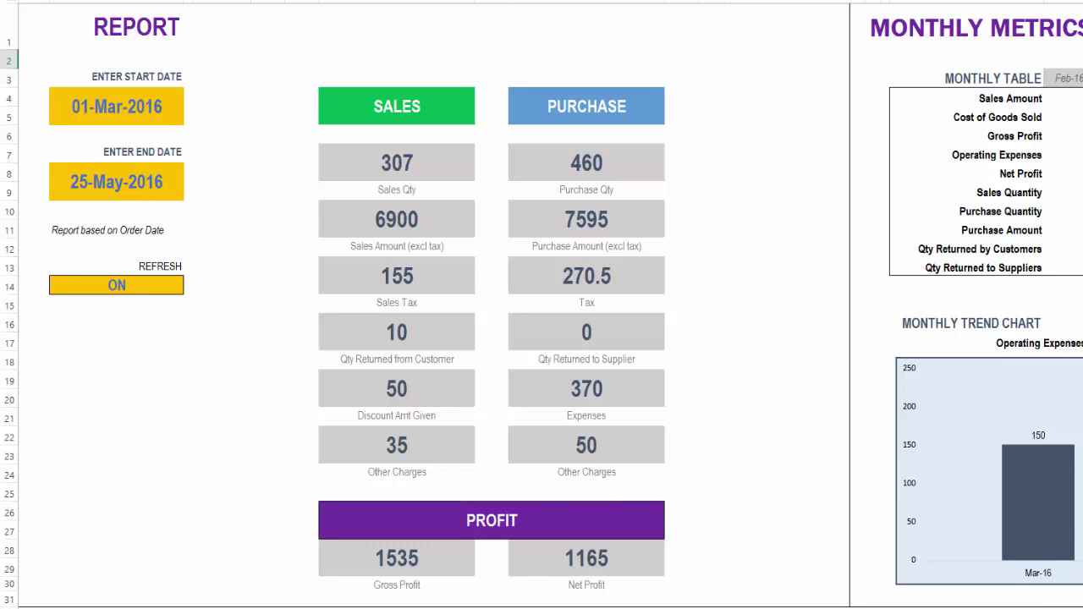
- Switch the Monthly Metrics trend chart to Net Profit, then back to Operating Expenses
scroll(541, 304, "right", 10)
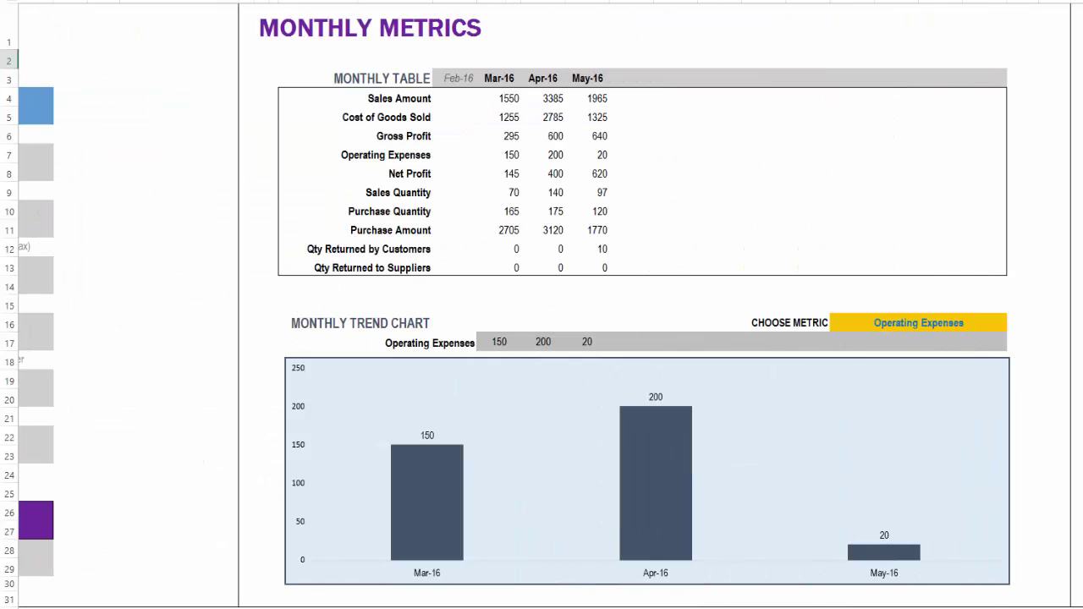
scroll(541, 305, "right", 1)
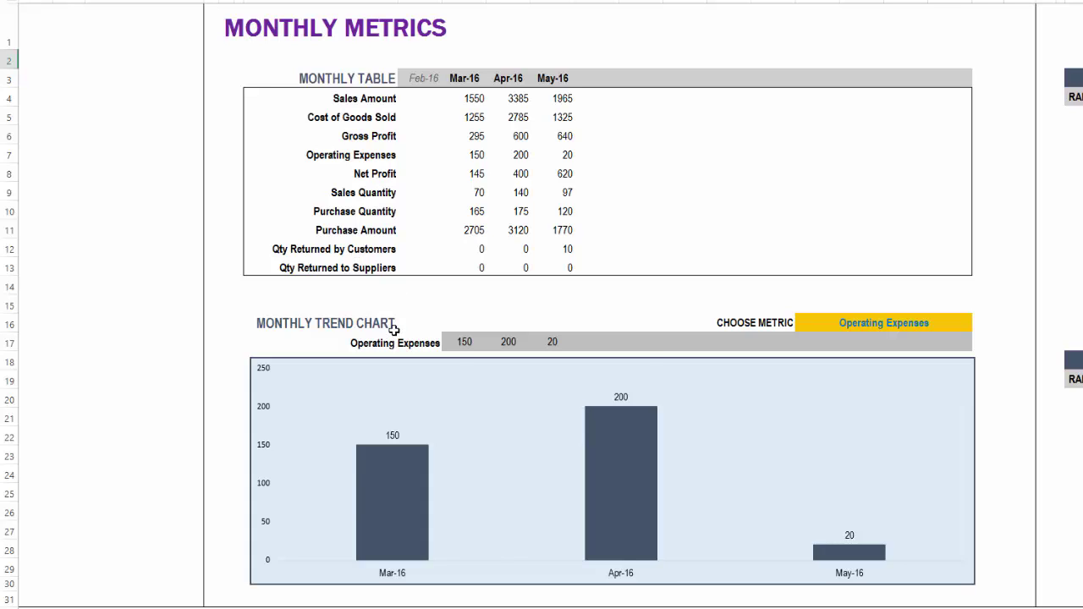
left_click(960, 323)
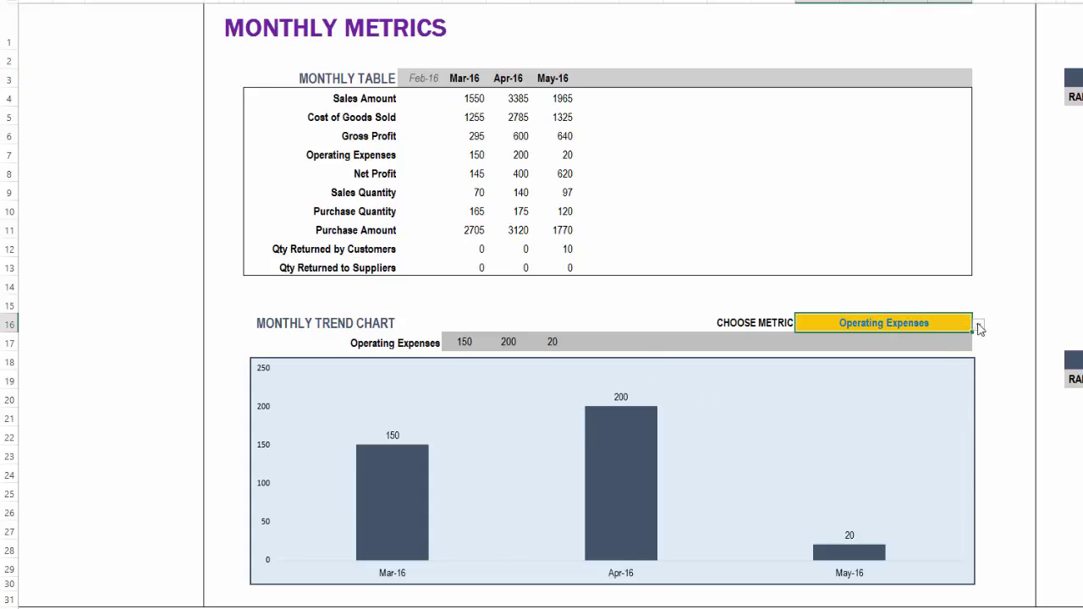
left_click(978, 324)
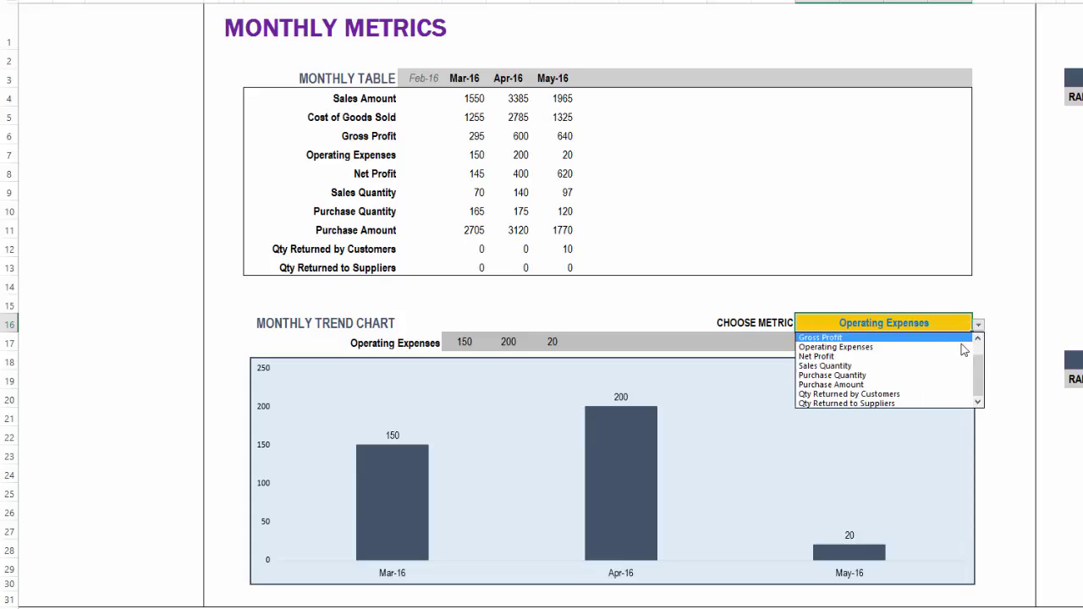
left_click(961, 352)
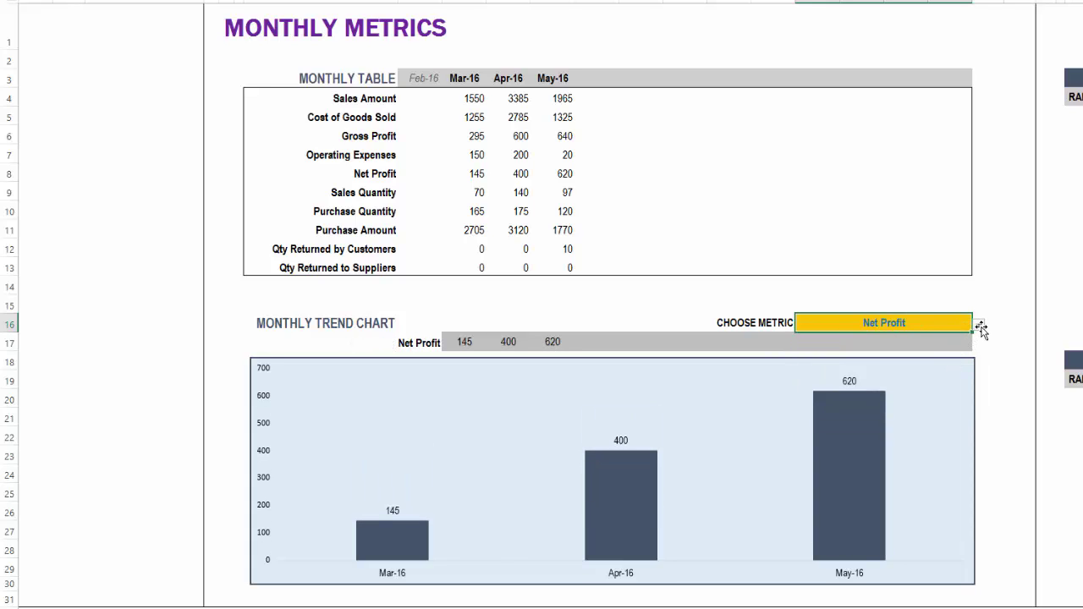
left_click(977, 325)
left_click(961, 347)
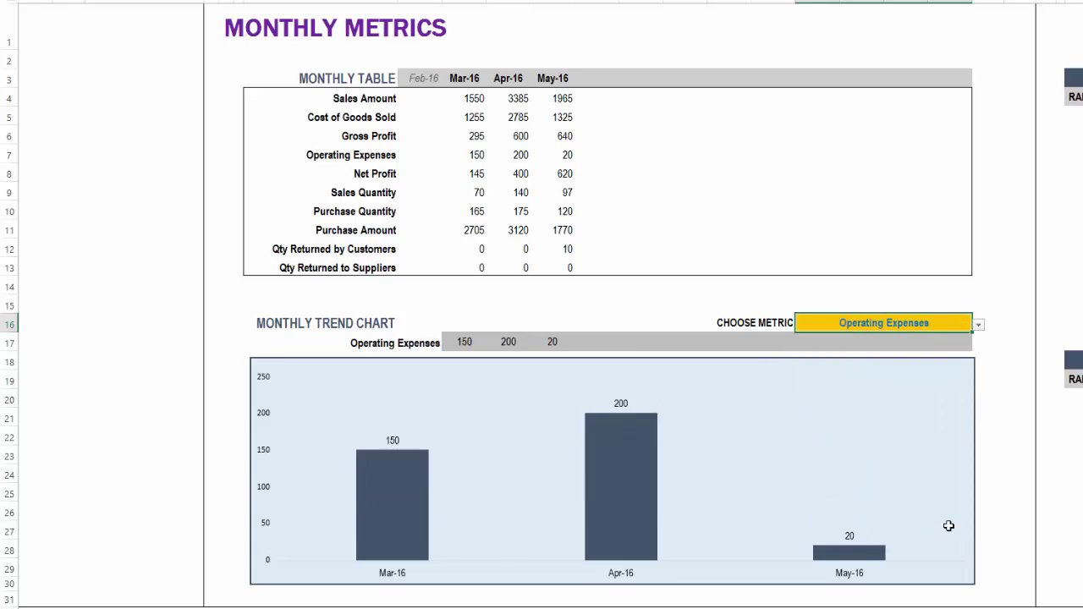
- Re-rank the top and bottom performing tables by QUANTITY, then by AMOUNT (Boys -M leads at 2450)
scroll(549, 304, "right", 10)
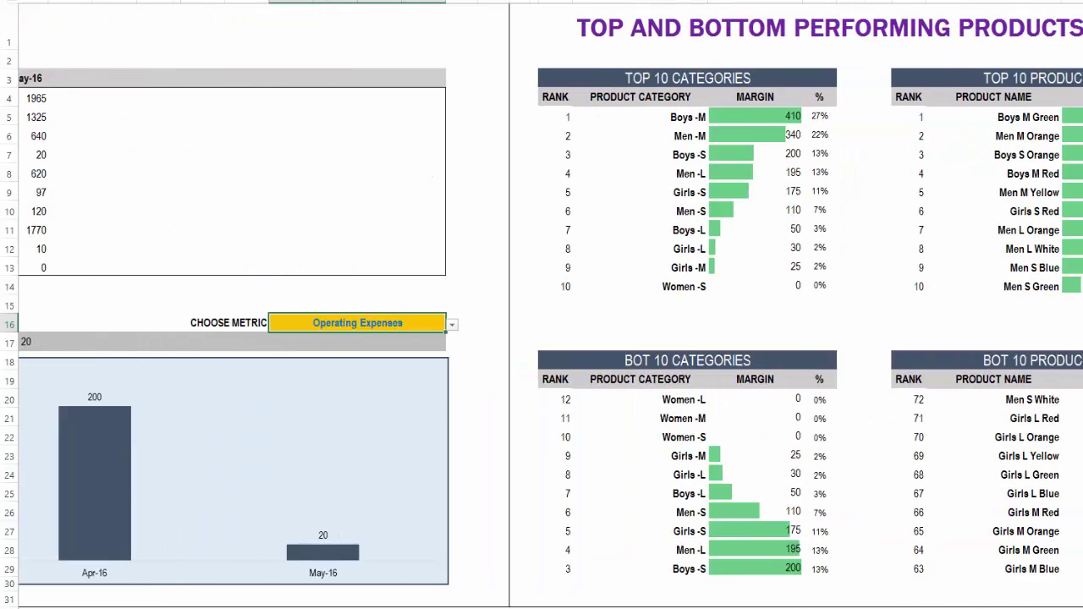
scroll(550, 305, "right", 3)
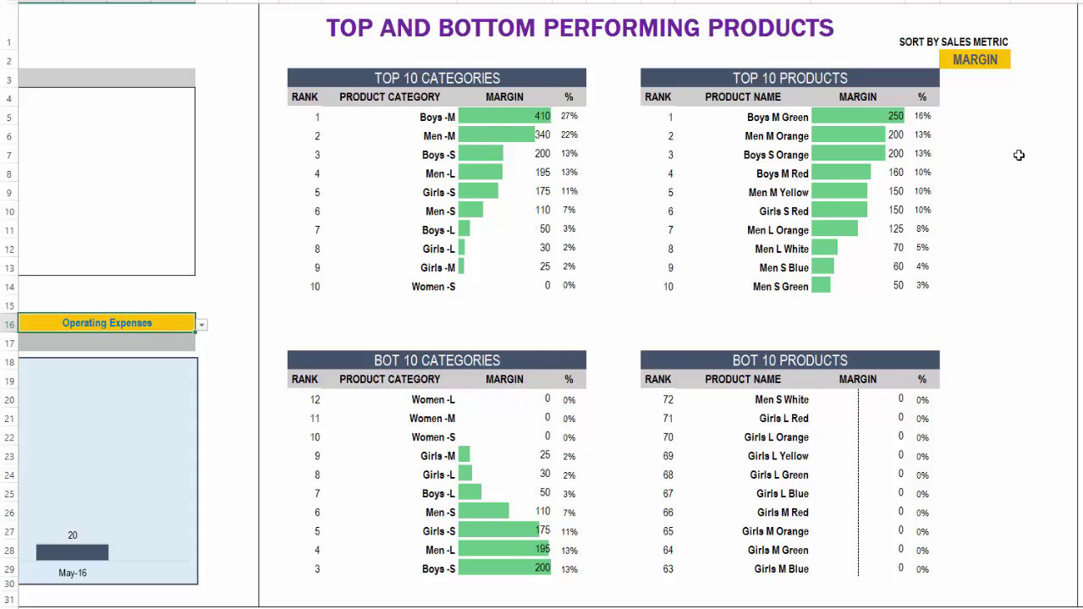
left_click(1009, 64)
left_click(1018, 67)
left_click(1011, 74)
left_click(1015, 66)
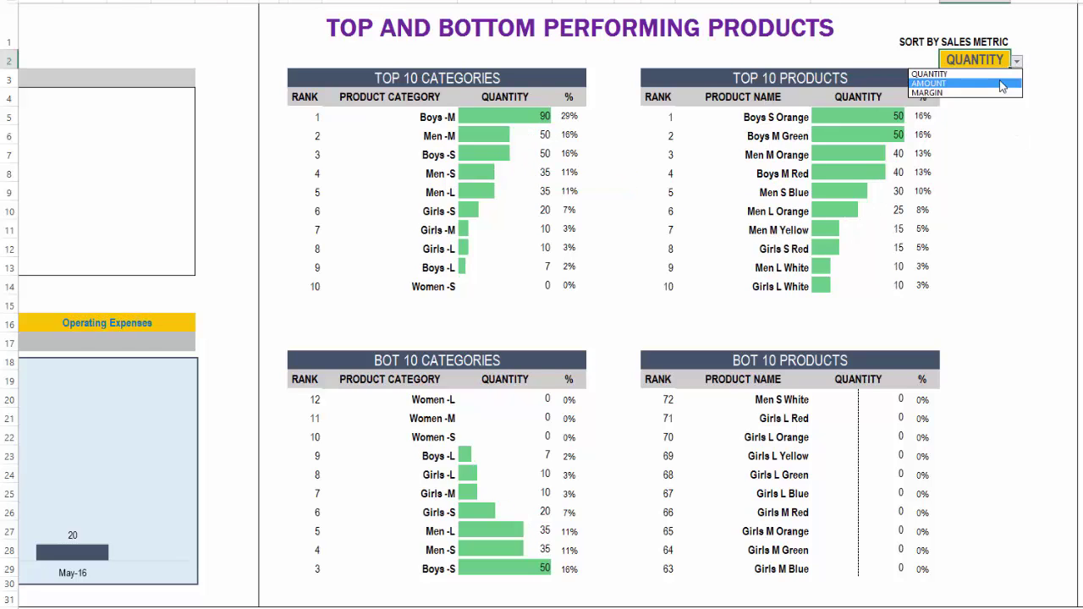
left_click(1007, 83)
left_click(1016, 62)
left_click(1005, 99)
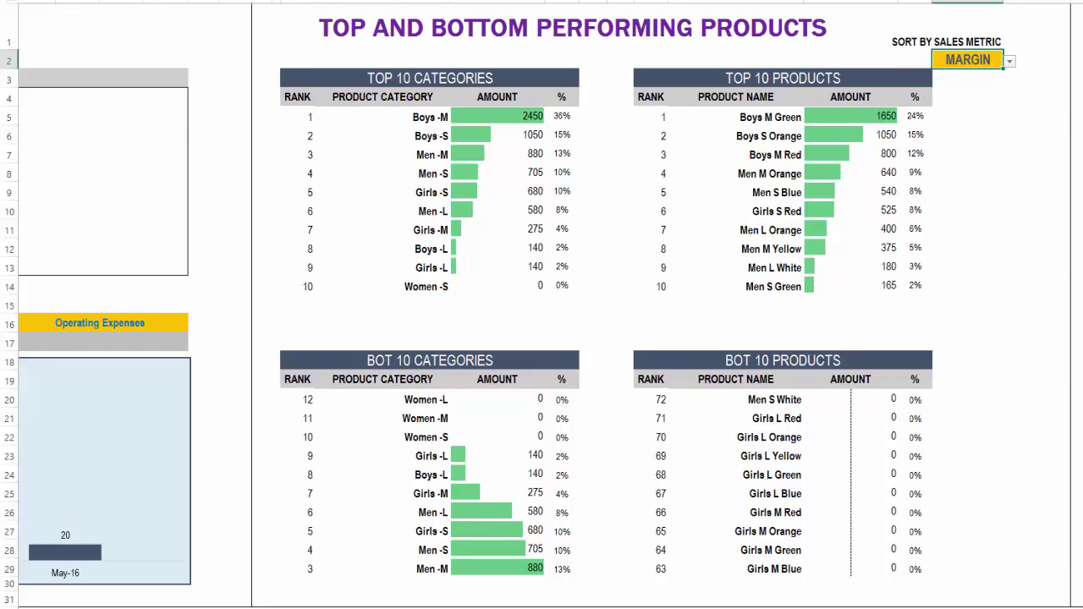
- Go to Product Performance and check the Choose Product list, keeping MSBL selected
scroll(542, 305, "right", 10)
scroll(381, 258, "right", 3)
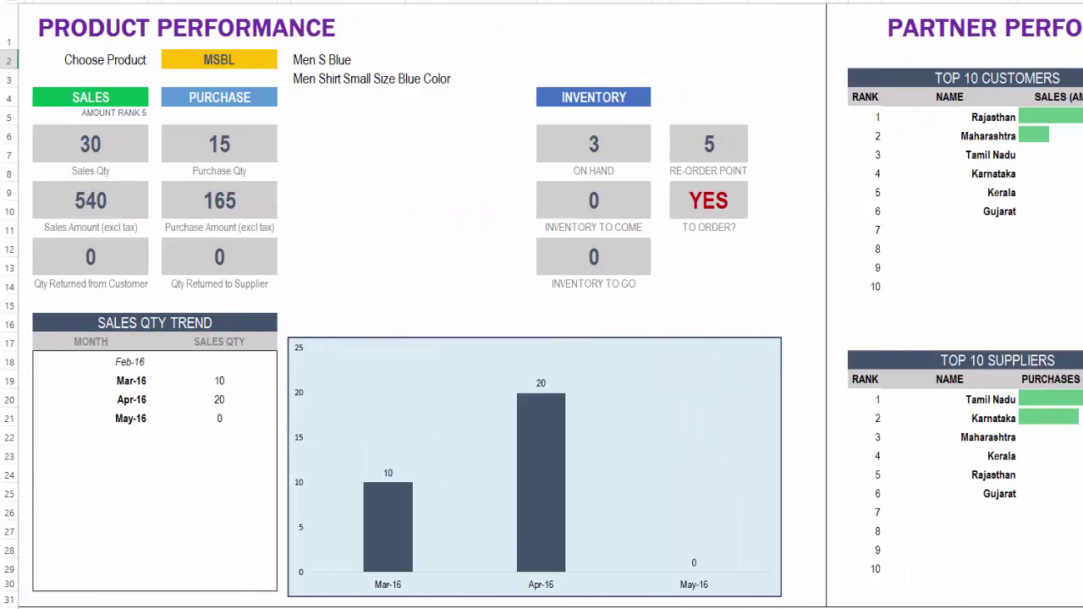
scroll(382, 258, "left", 1)
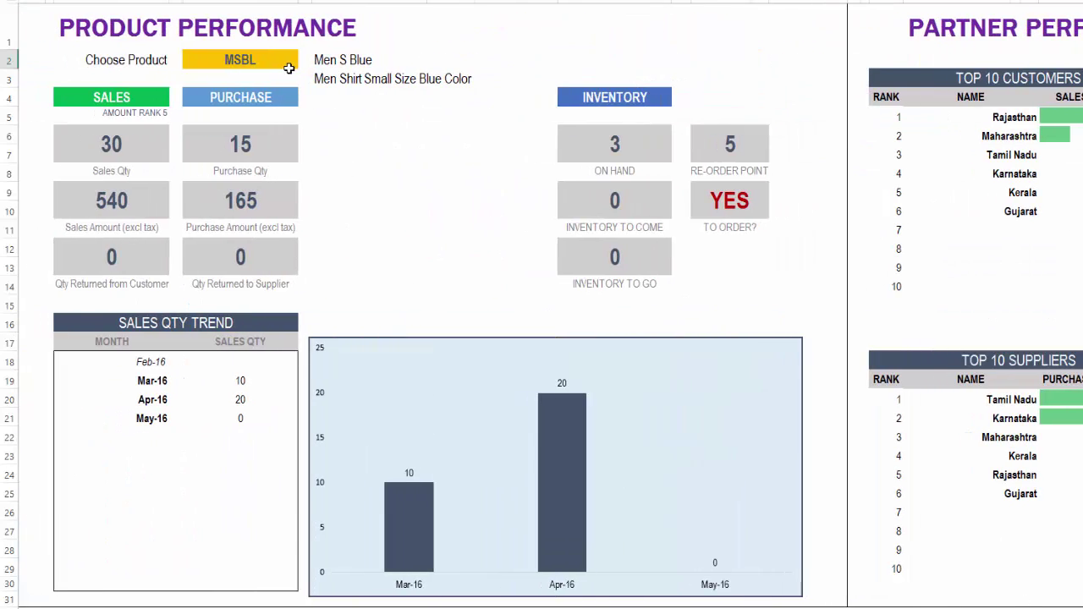
left_click(289, 67)
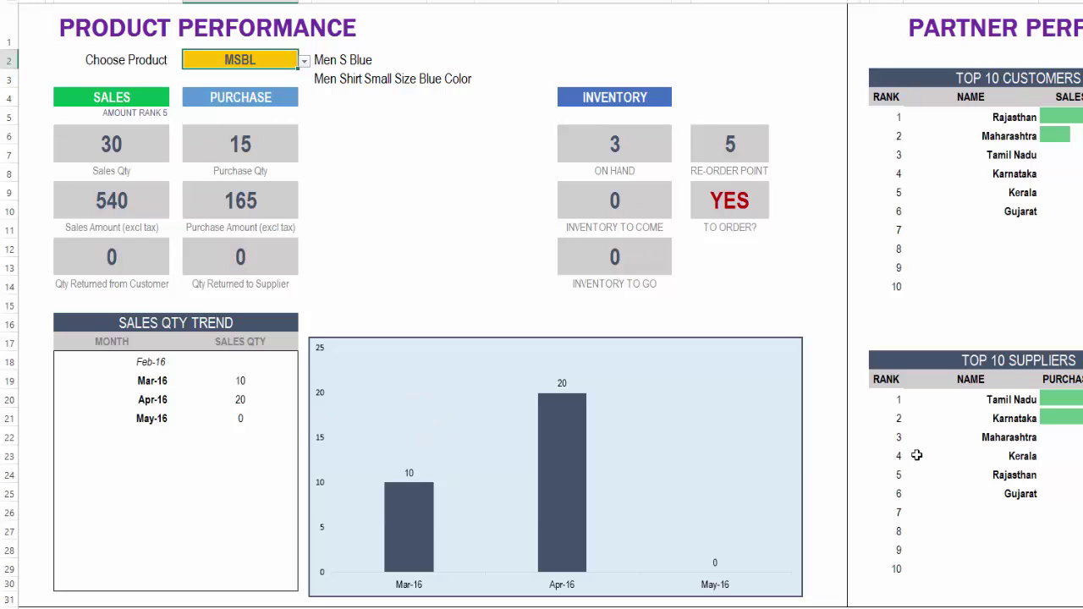
left_click(304, 62)
key("Return")
- Show product MSGR (Men S Green, 18 on hand), then view the Partner Performance dashboard
left_click(304, 61)
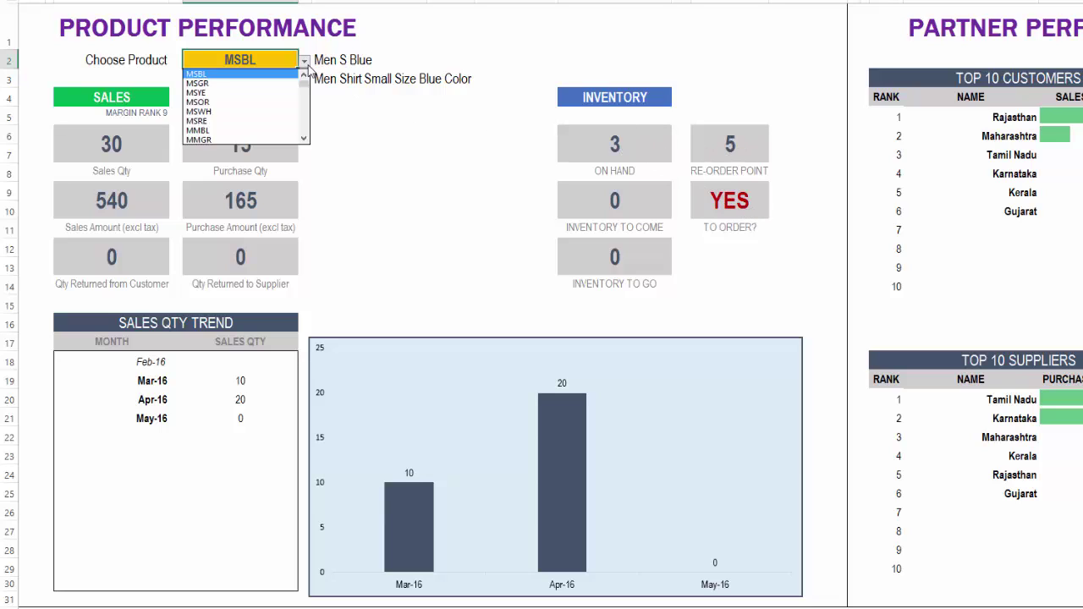
left_click(297, 91)
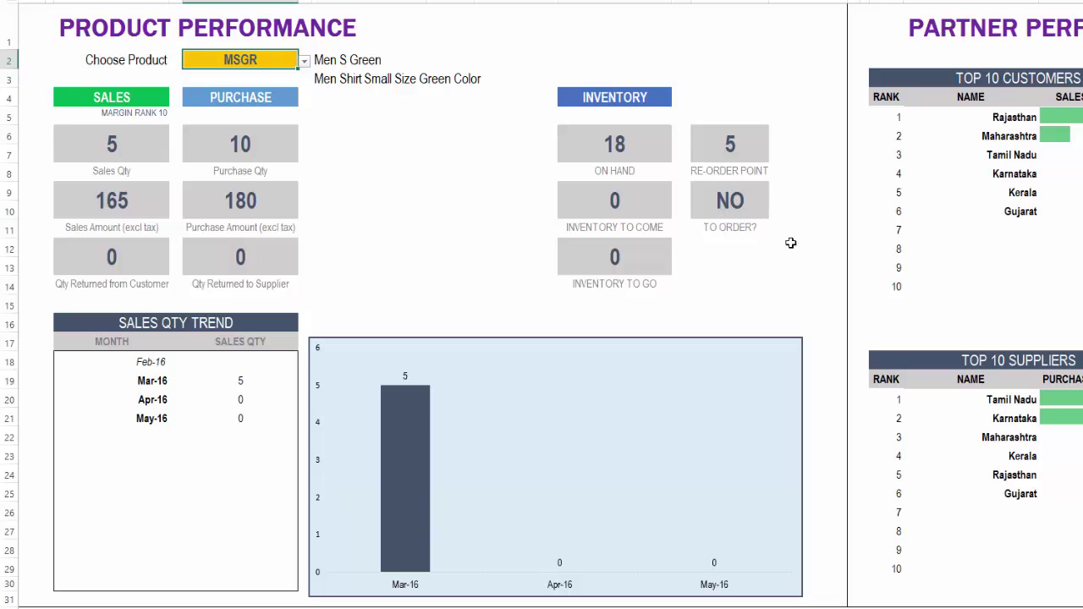
scroll(541, 304, "right", 6)
scroll(542, 304, "right", 5)
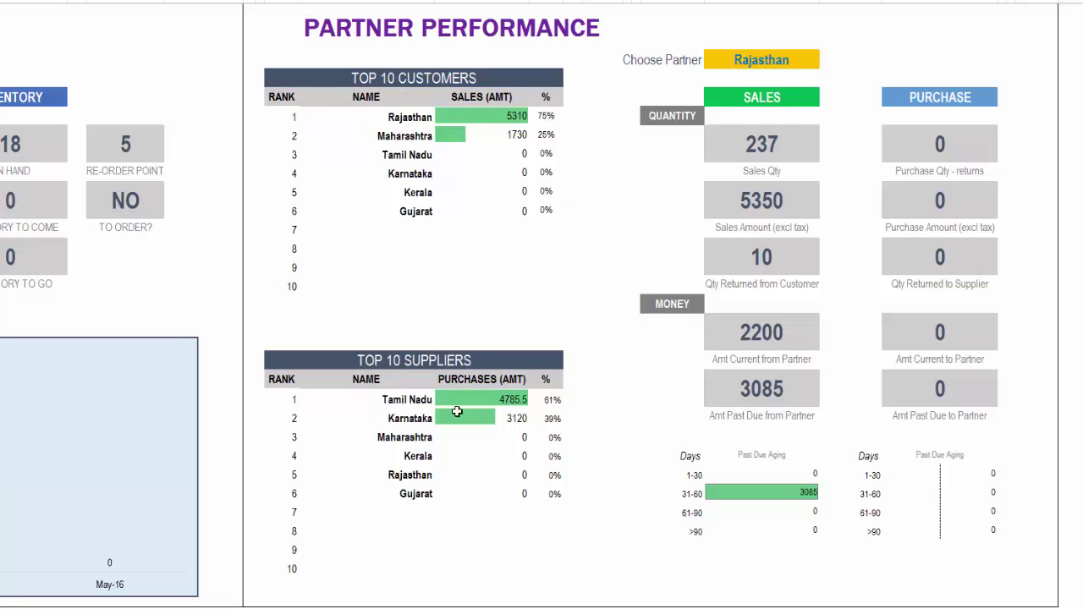
left_click(810, 65)
left_click(826, 64)
left_click(815, 73)
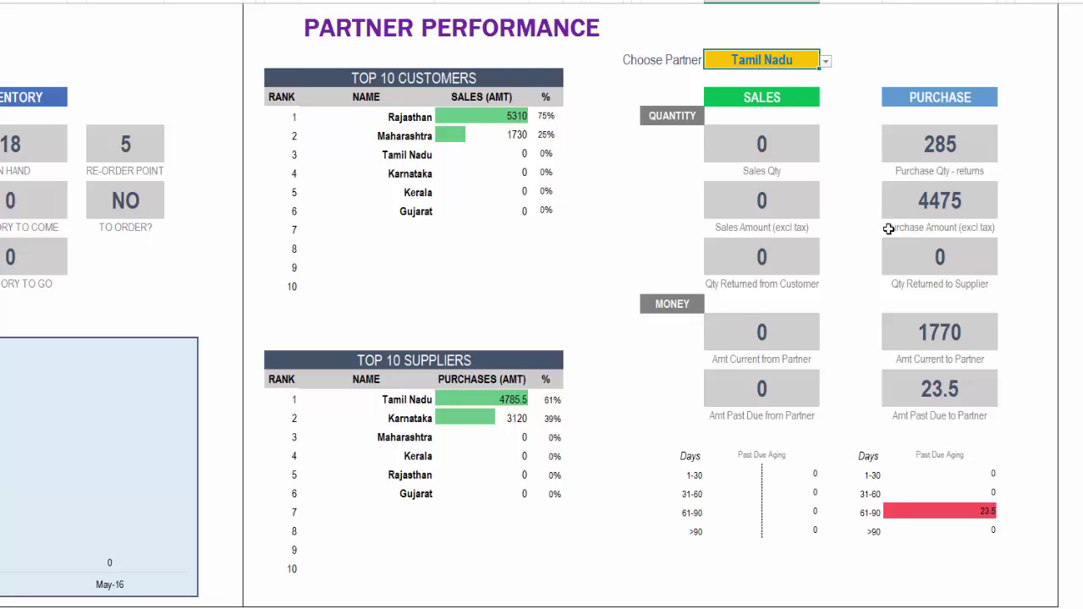
left_click(824, 64)
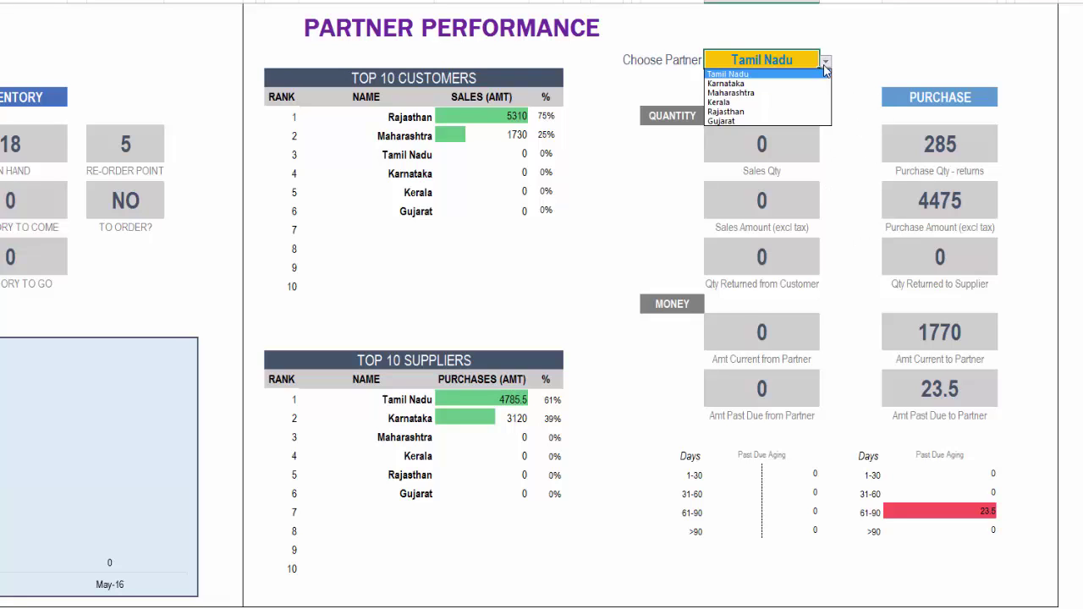
left_click(812, 87)
left_click(825, 62)
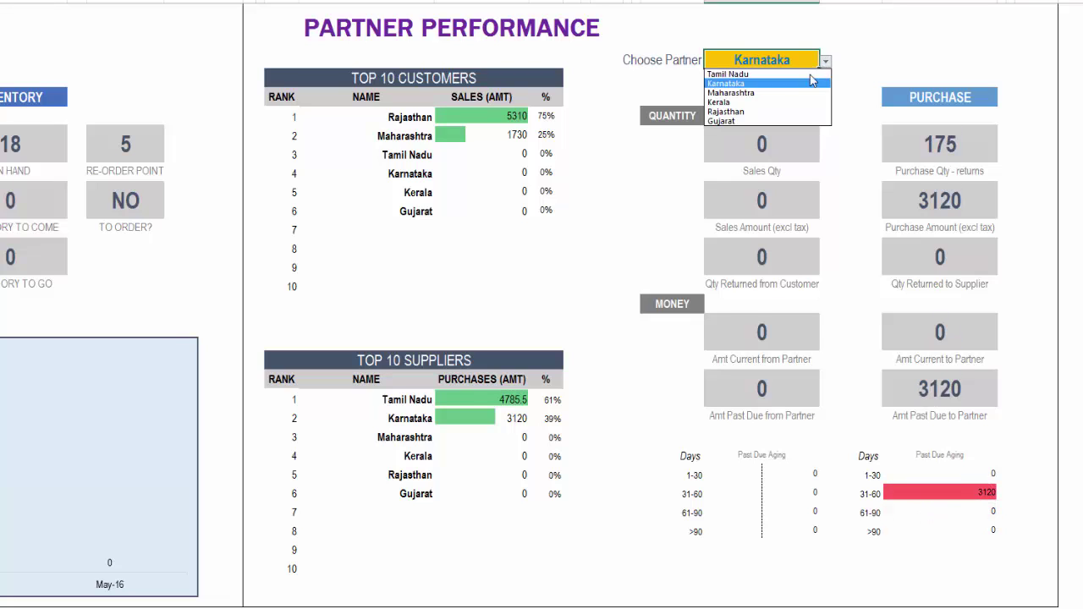
left_click(801, 112)
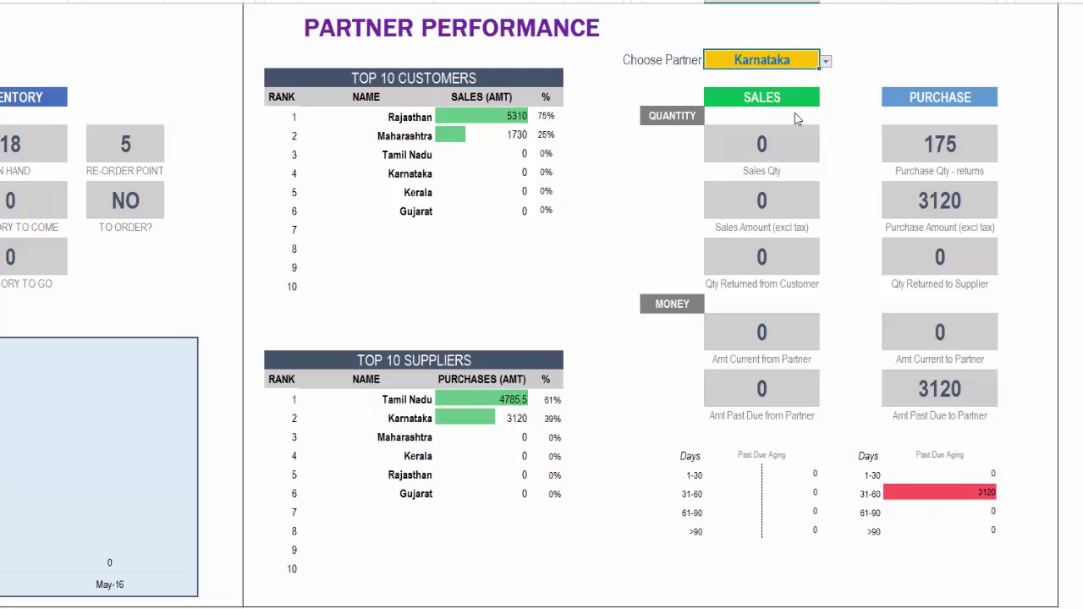